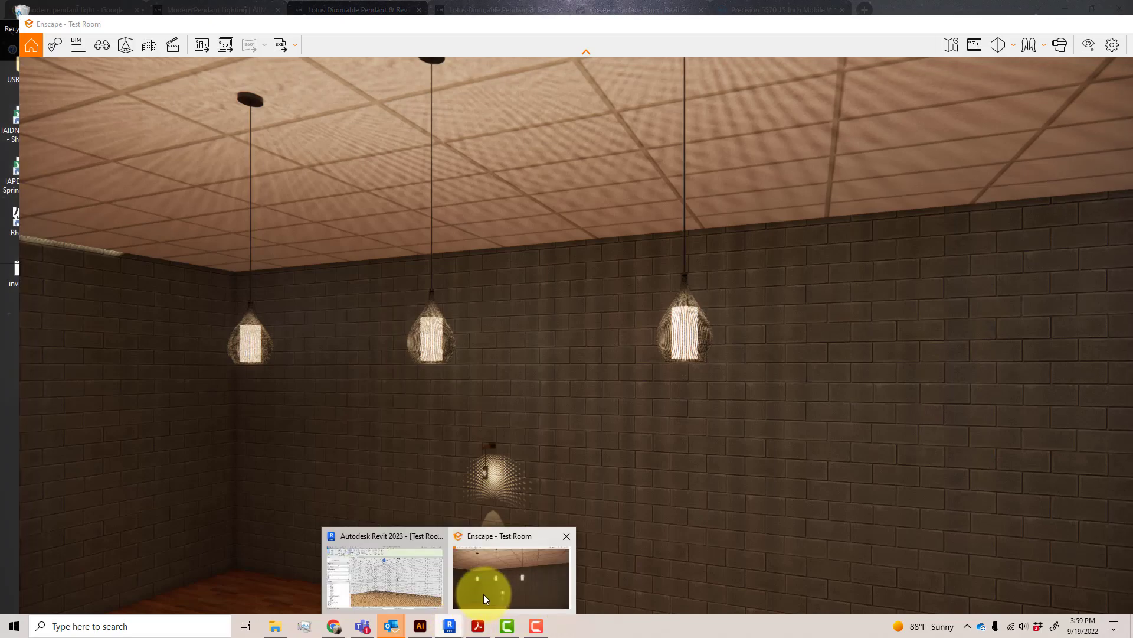
Open the Custom Pendant Light family for editing from the test room's 3D view
click(399, 580)
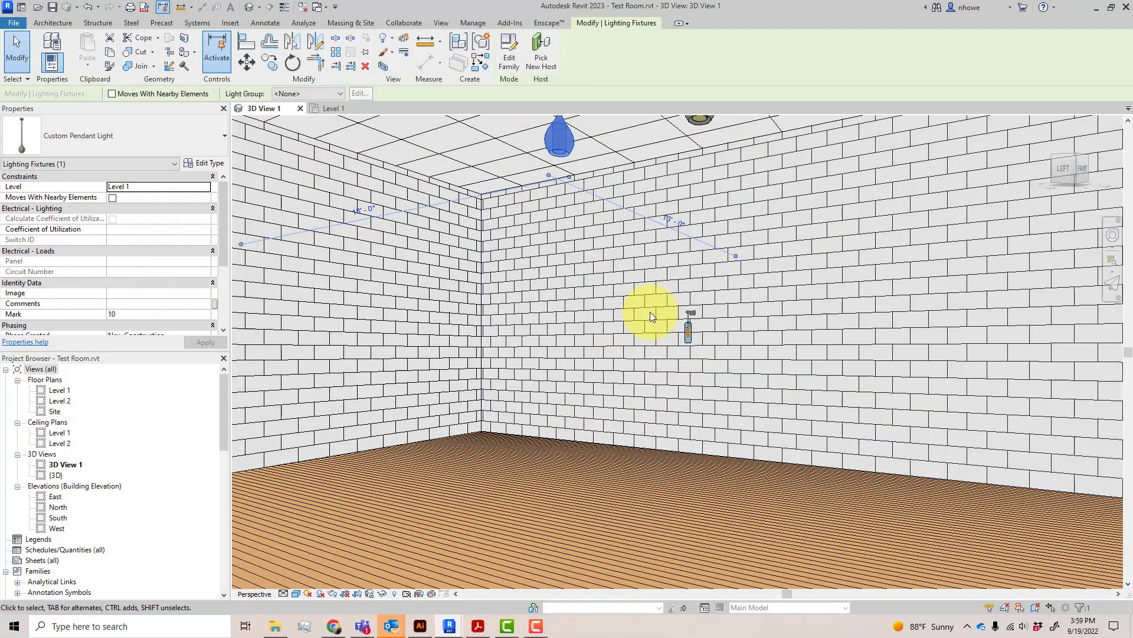
key(Escape)
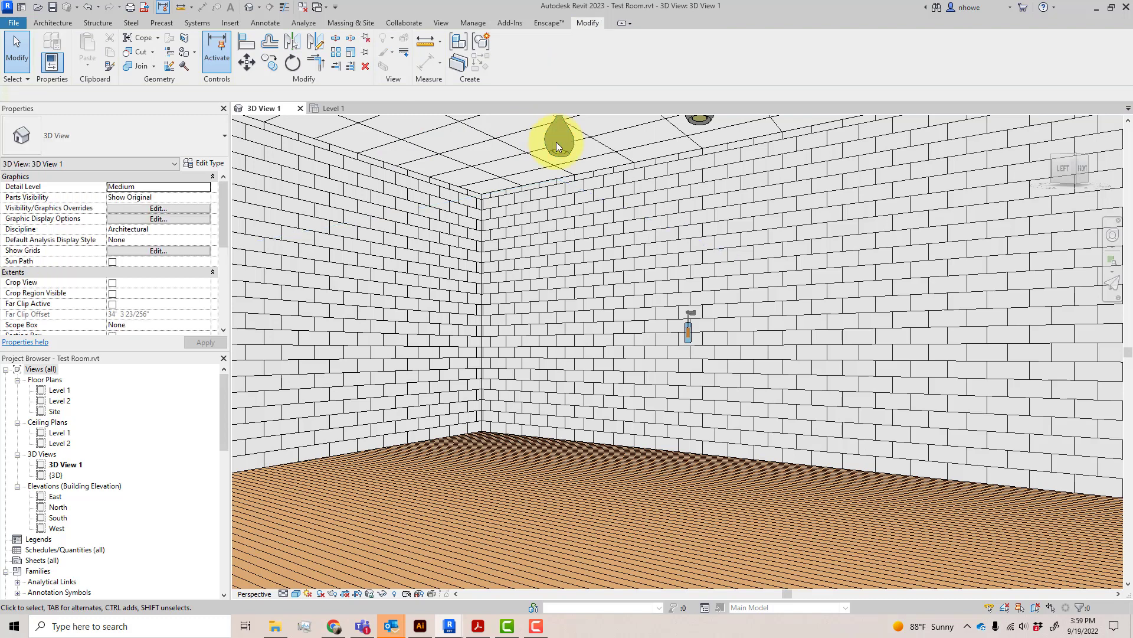
click(568, 156)
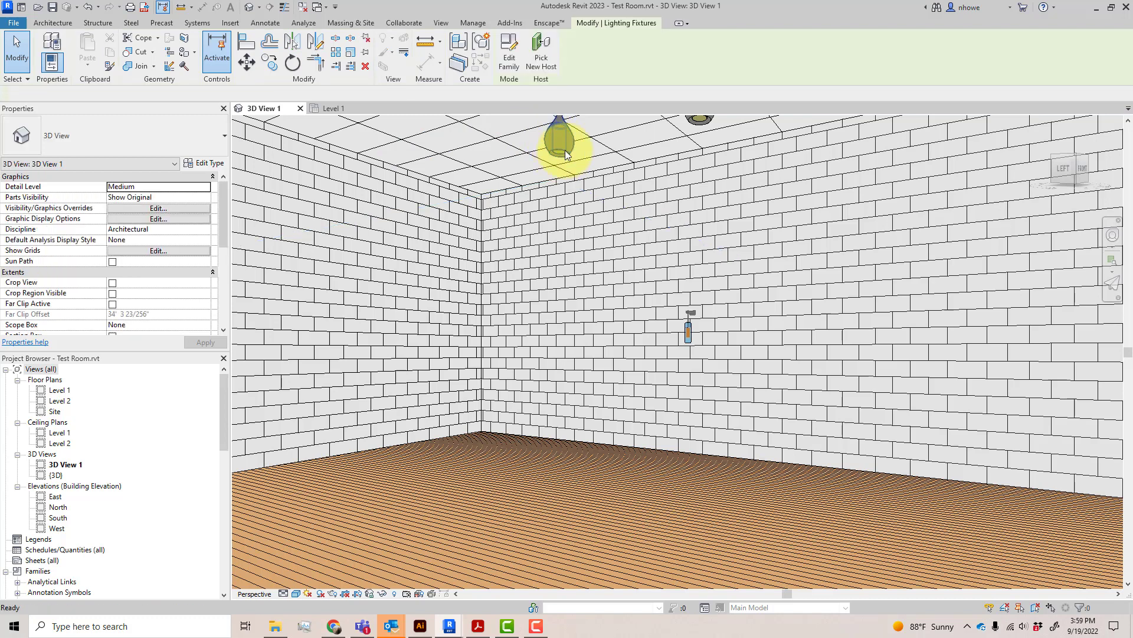
double_click(567, 155)
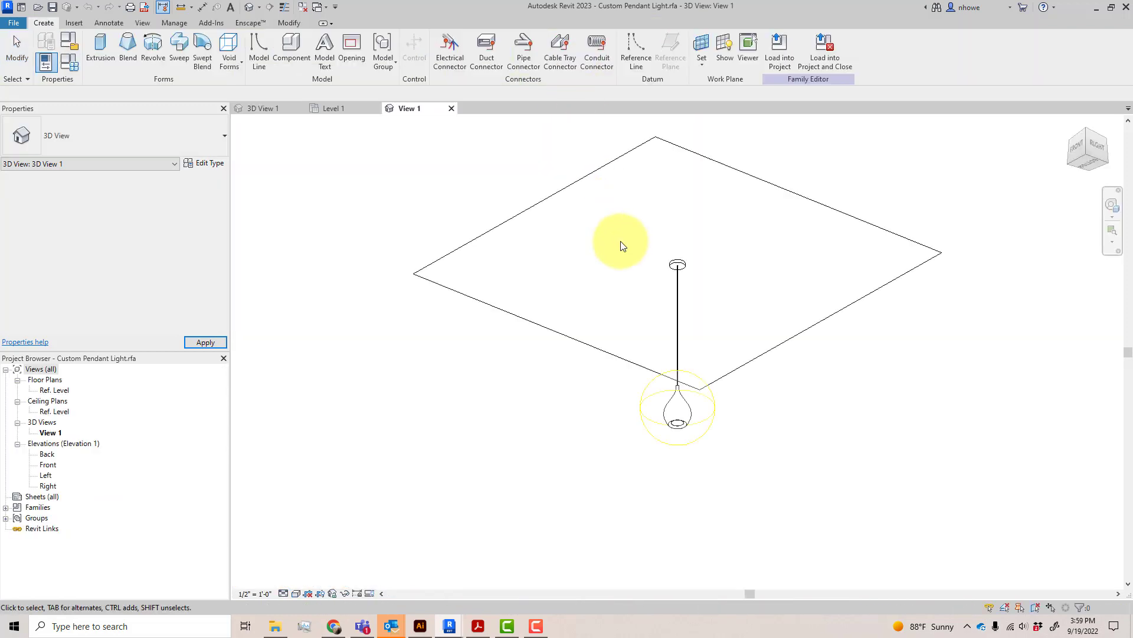
Show the family's Front elevation, check the Ceiling reference plane, and start Aligned Dimension (DI)
double_click(47, 465)
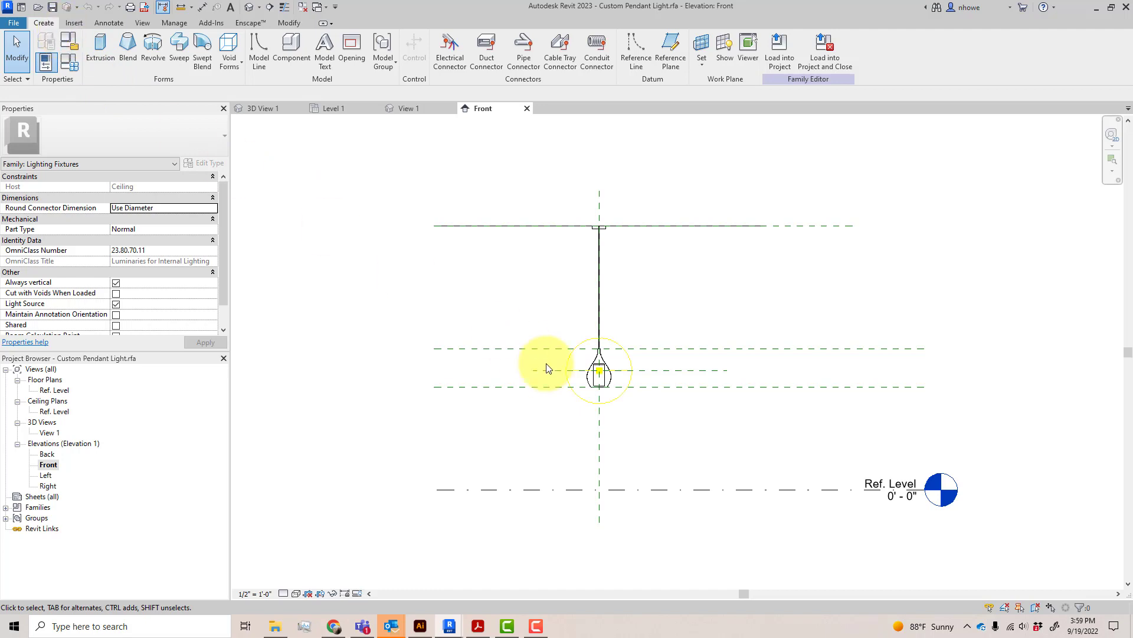
scroll(608, 390, up, 3)
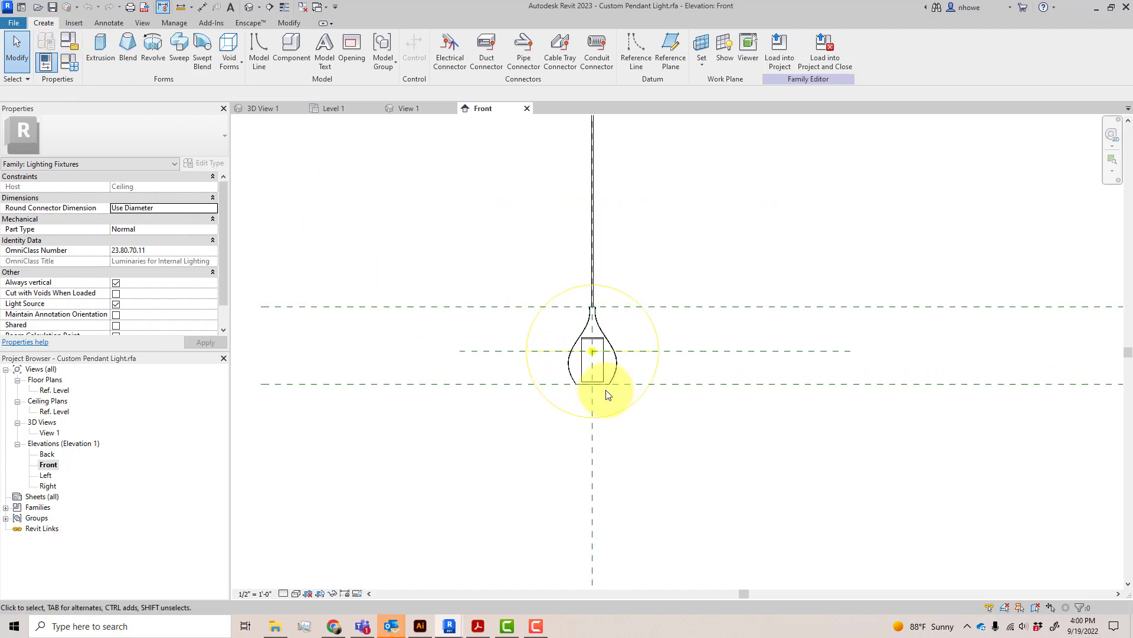
scroll(607, 389, down, 2)
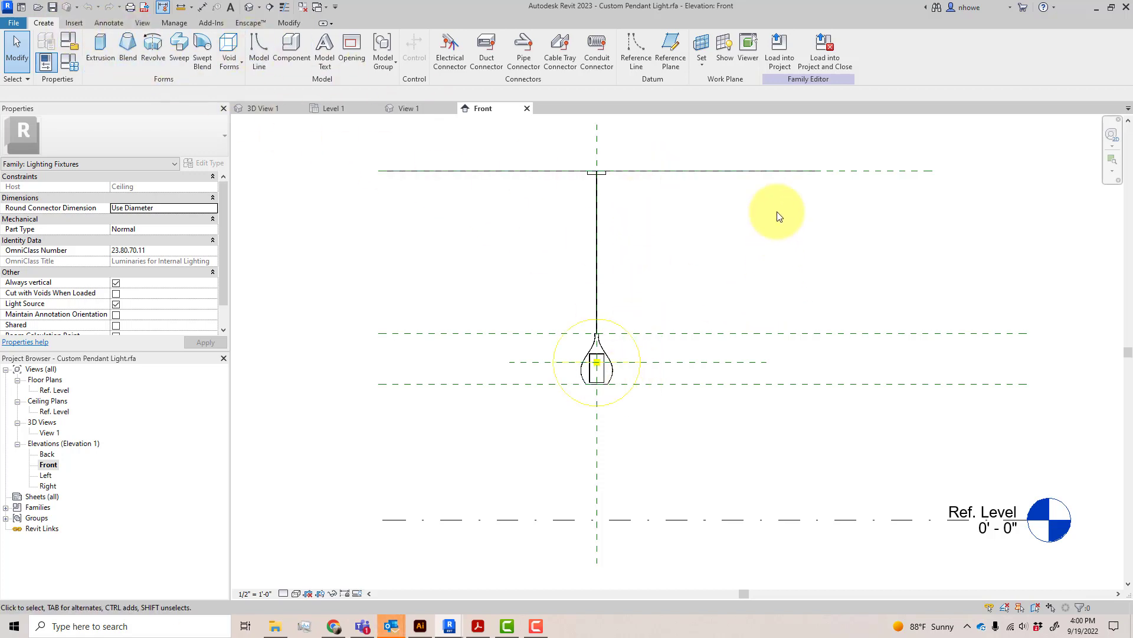
click(848, 170)
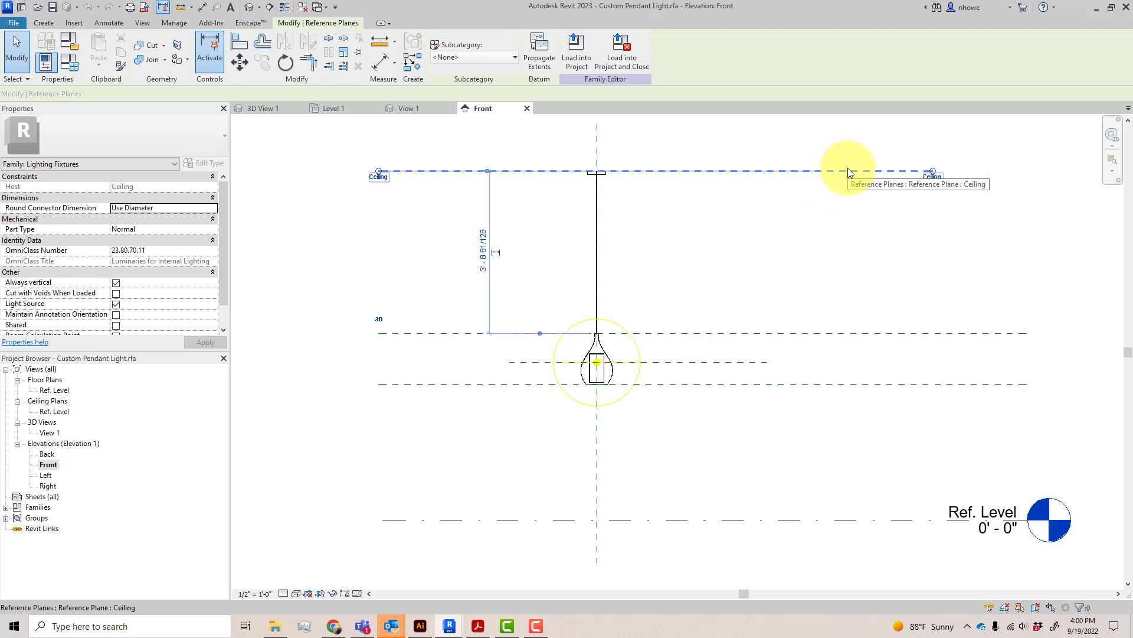
click(853, 215)
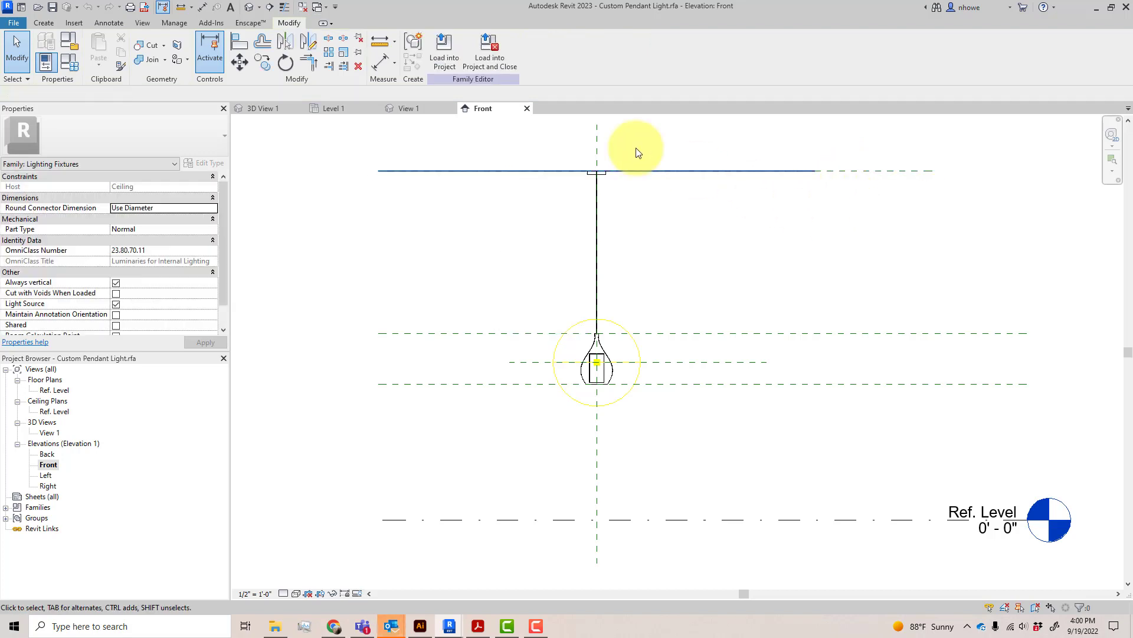
key(d)
key(i)
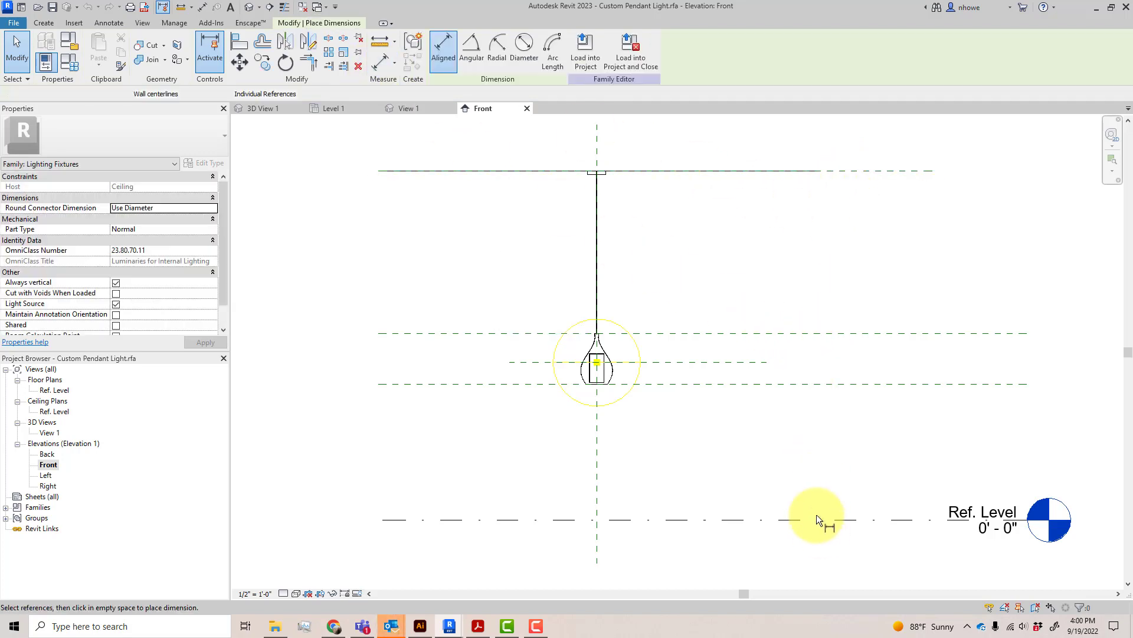
Dimension Ref. Level to the Base Pendant plane (3' - 1 3/8") and select that dimension
click(724, 520)
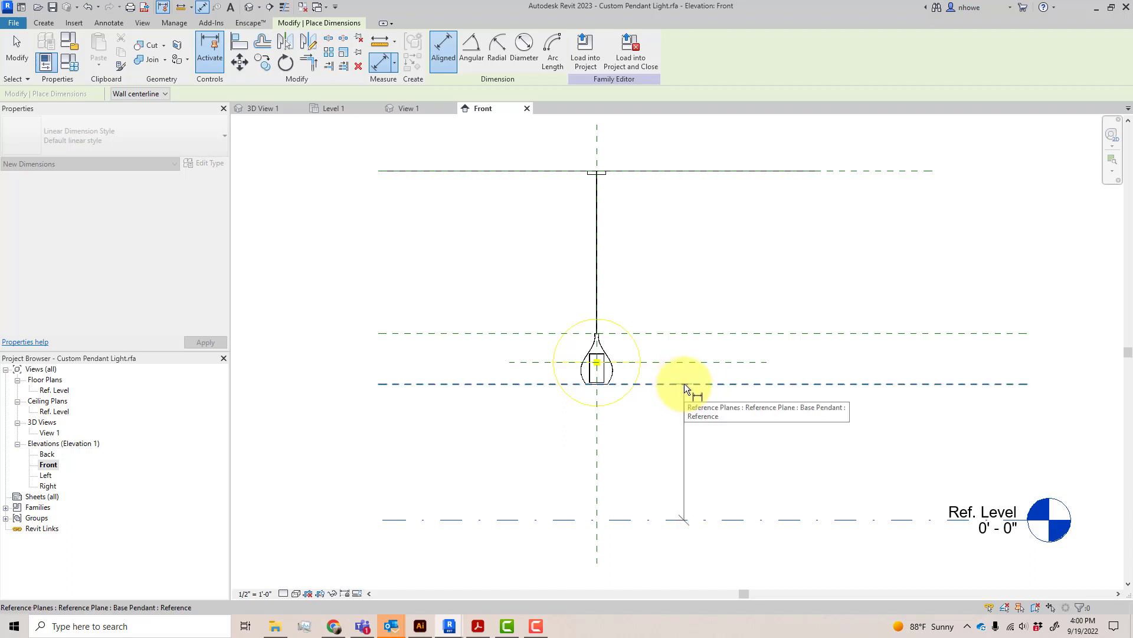
click(685, 384)
click(708, 433)
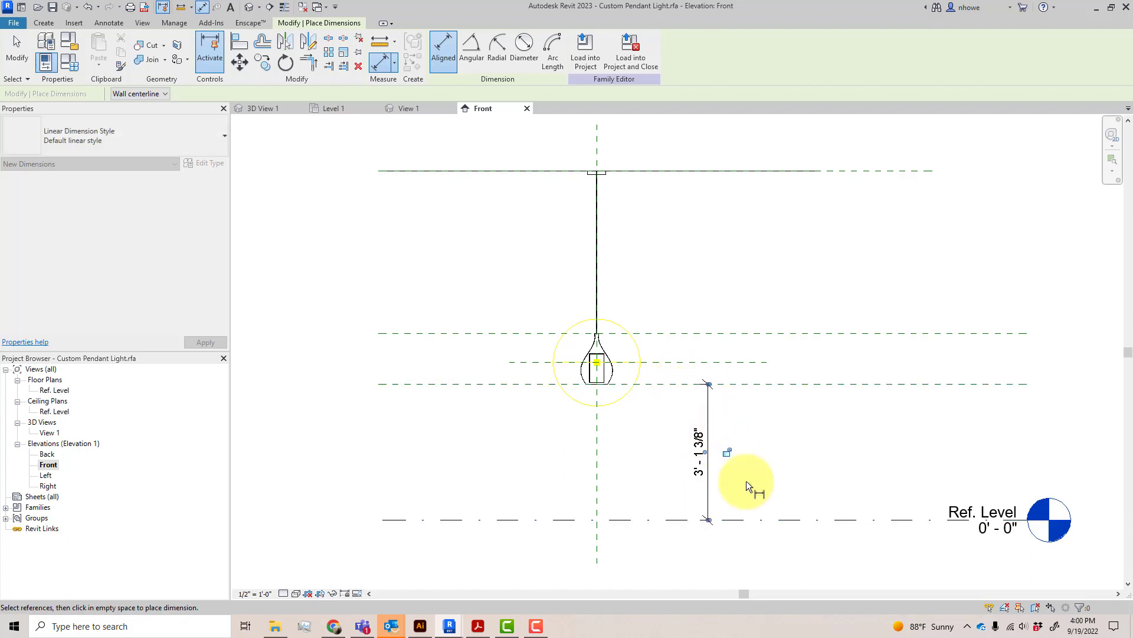
click(18, 52)
click(703, 447)
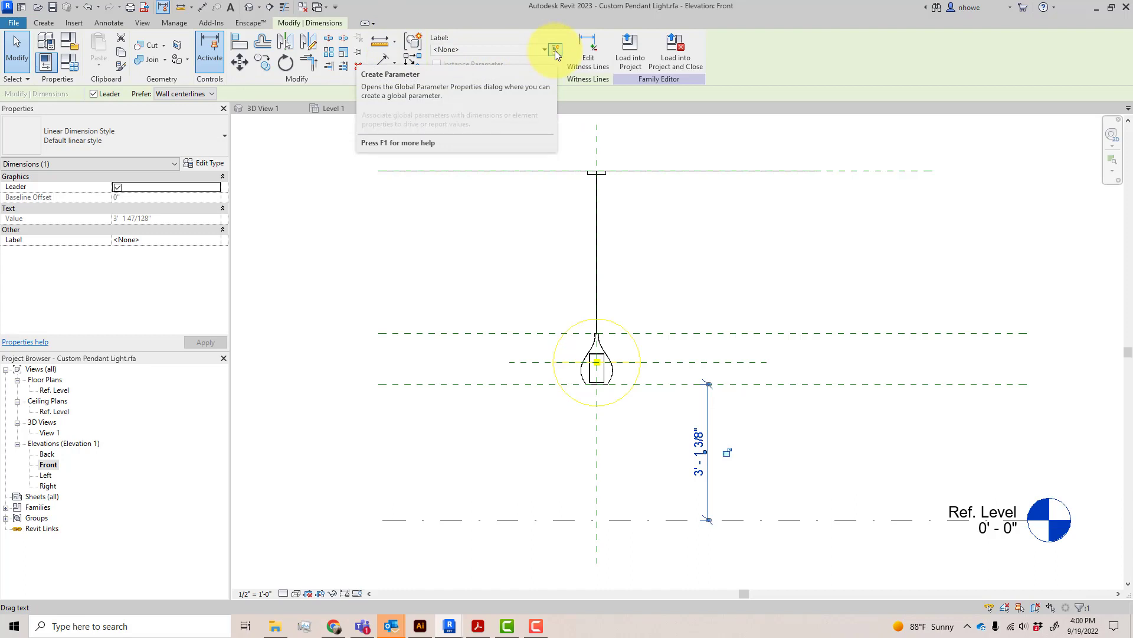
Label the dimension with a new instance parameter named Height
click(555, 53)
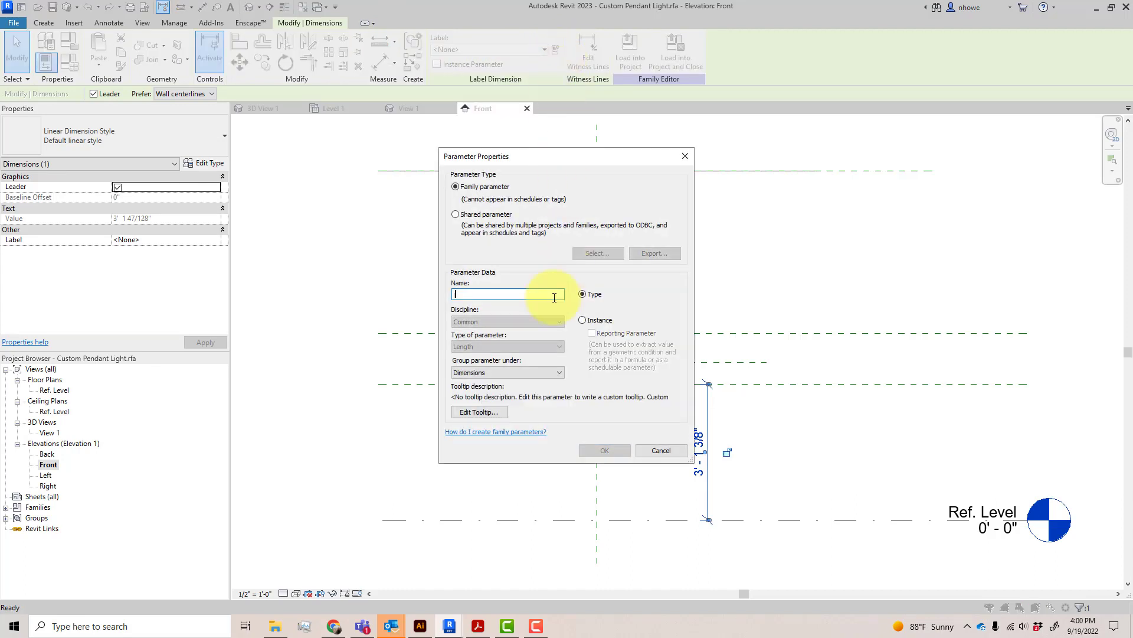
text(h)
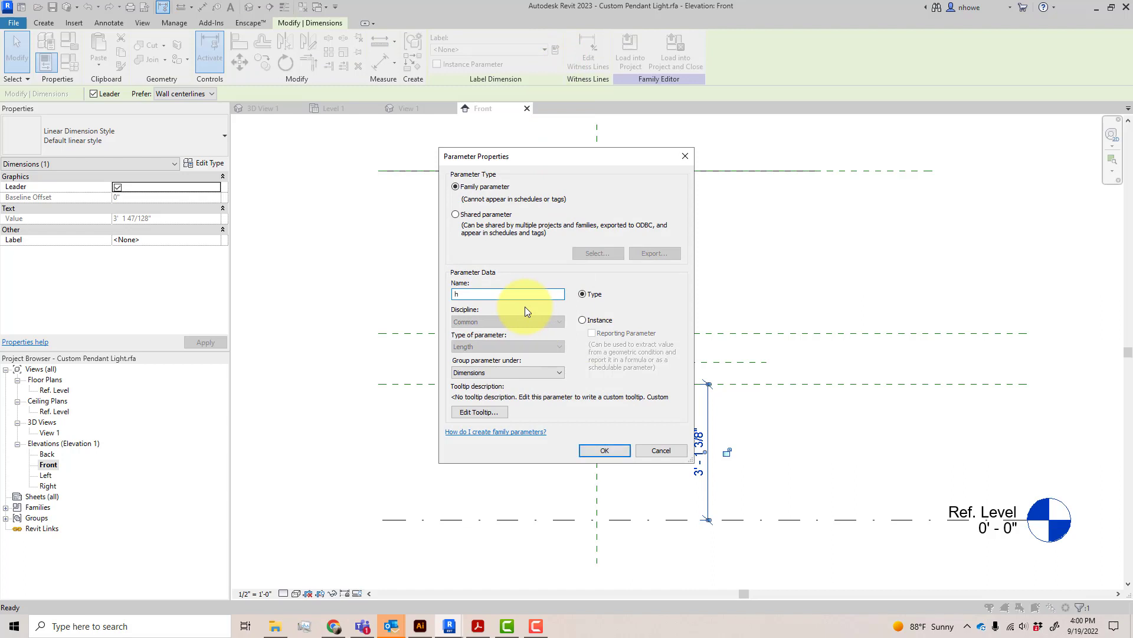
text(EIGHT)
key(BackSpace)
key(BackSpace)
key(BackSpace)
key(BackSpace)
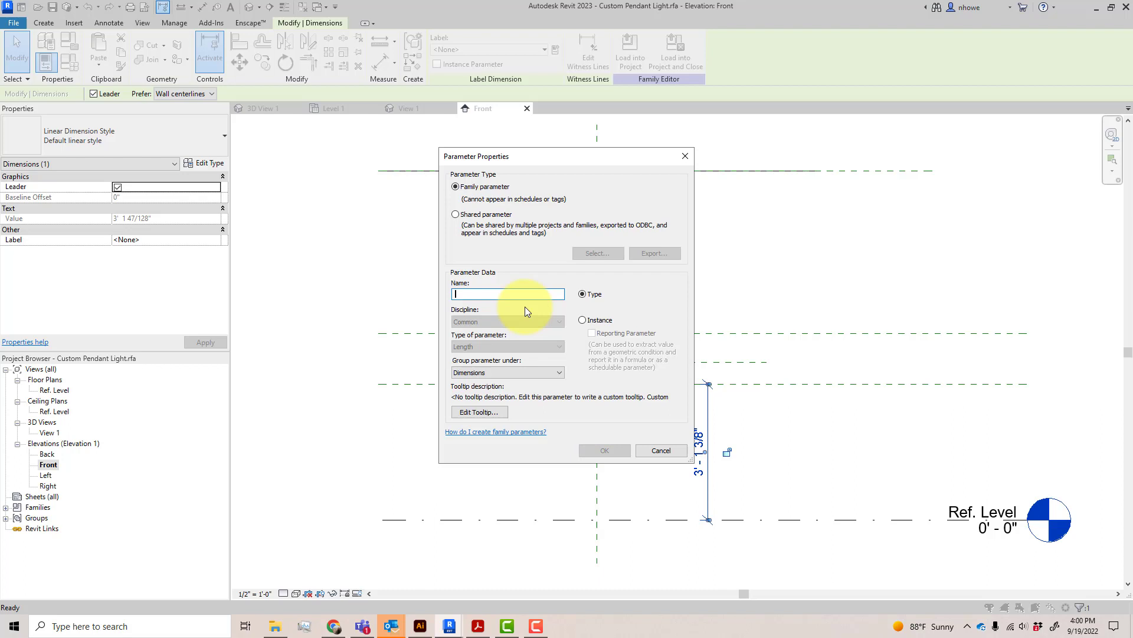
text(Height)
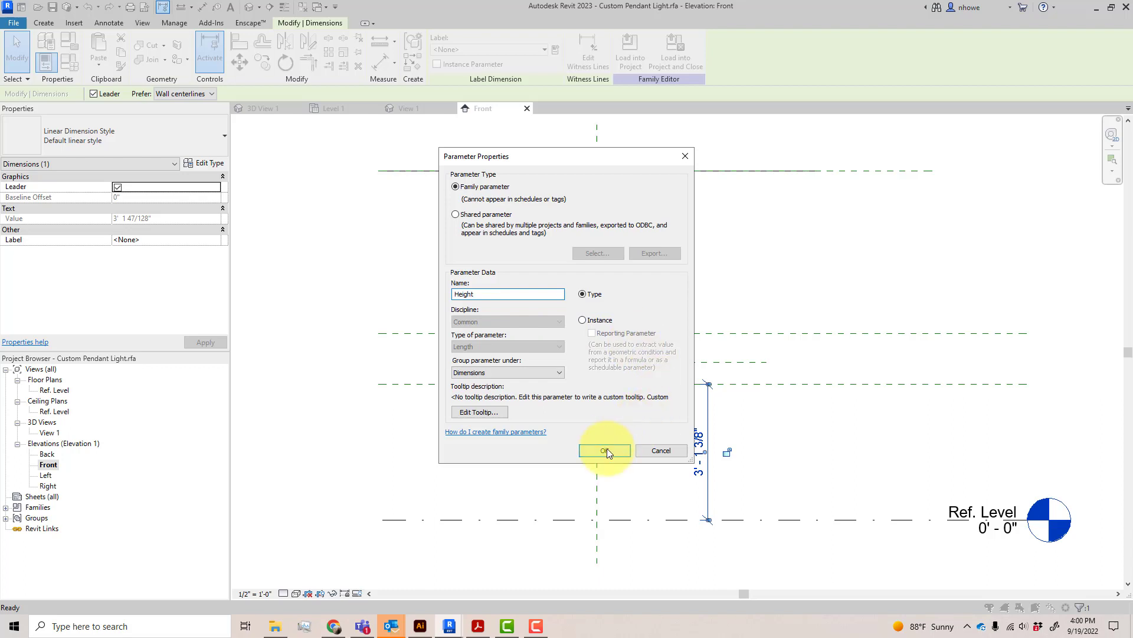
click(599, 322)
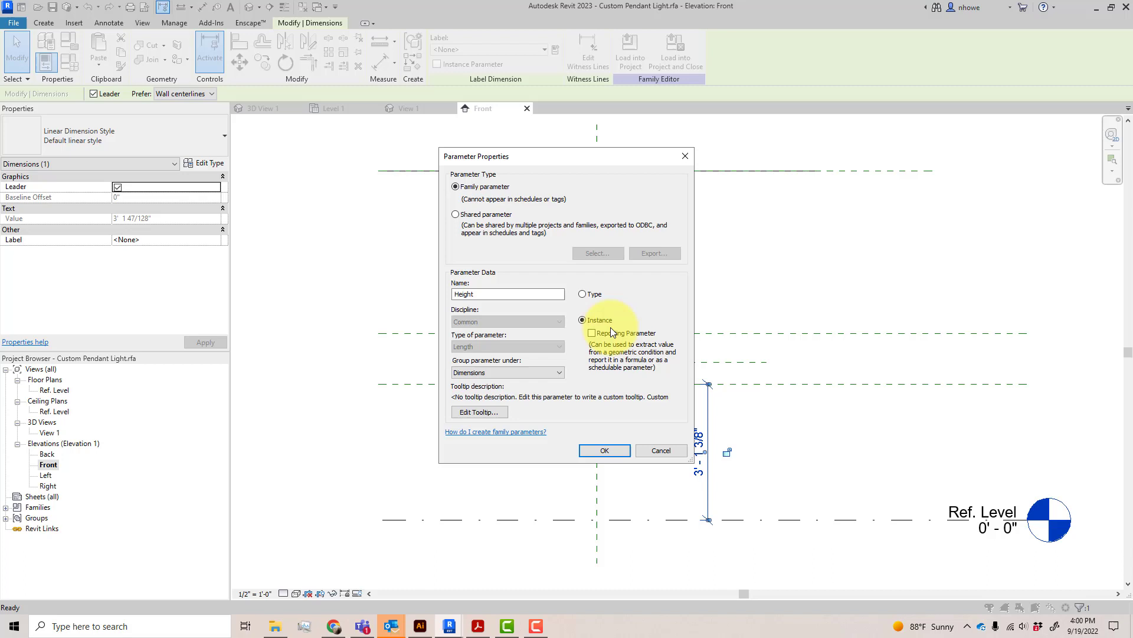
click(623, 451)
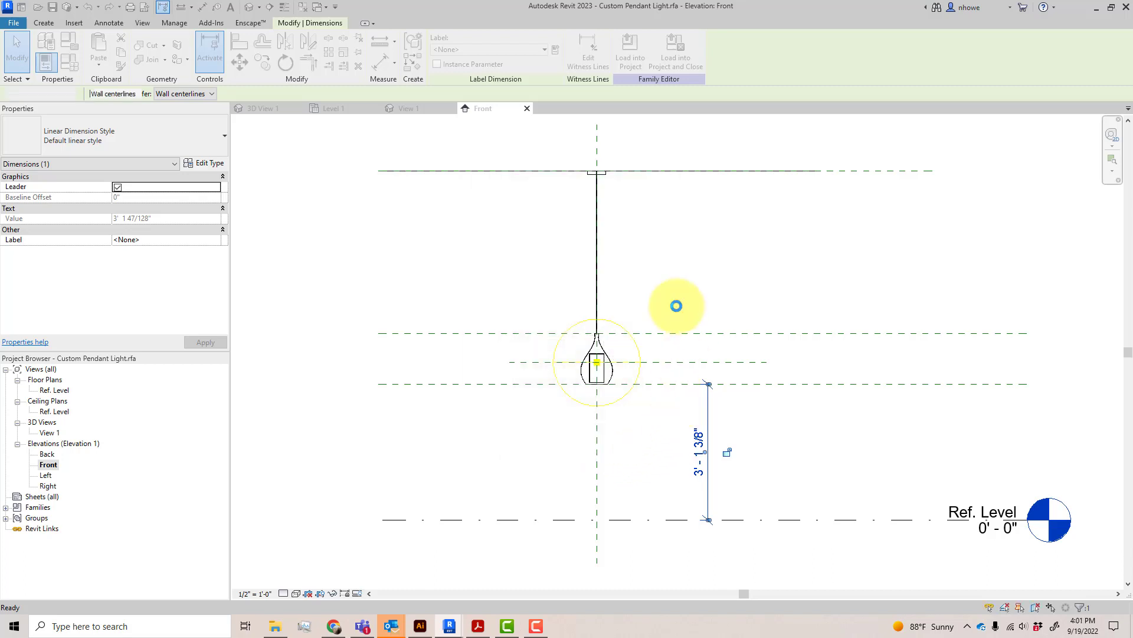
Set the Height default value to 6' 0" in Family Types and apply it
click(73, 64)
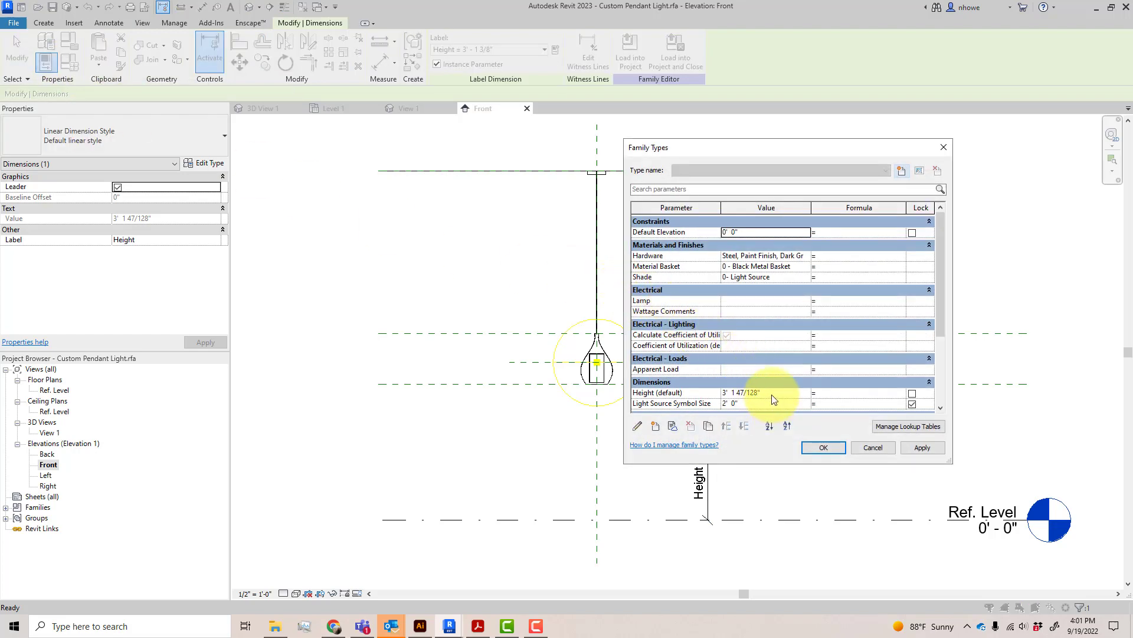
click(773, 393)
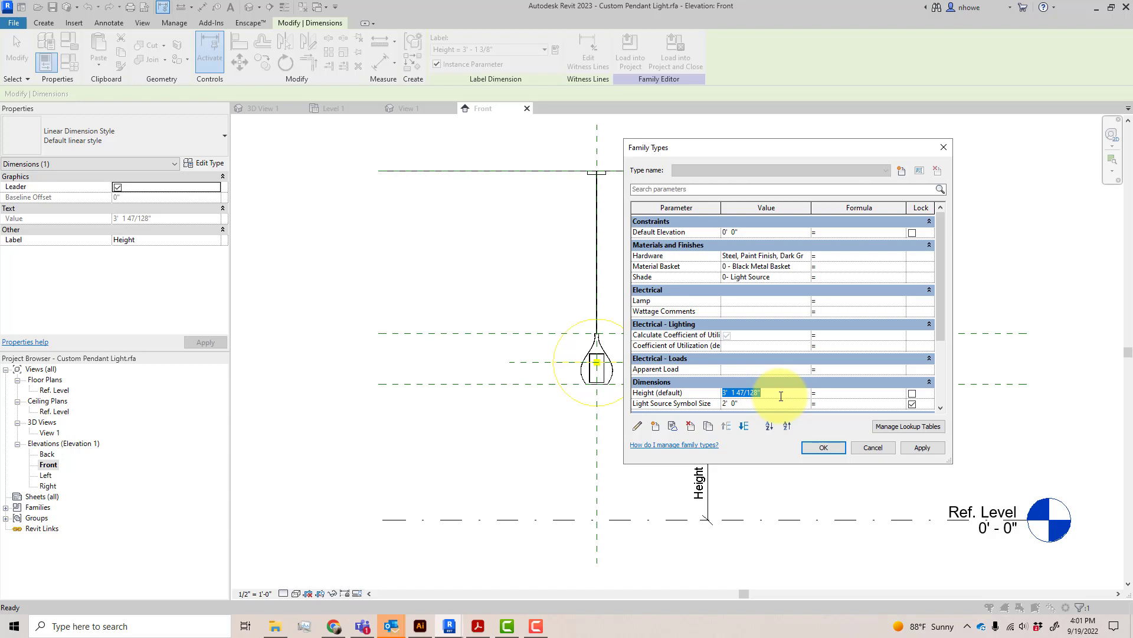
text(6)
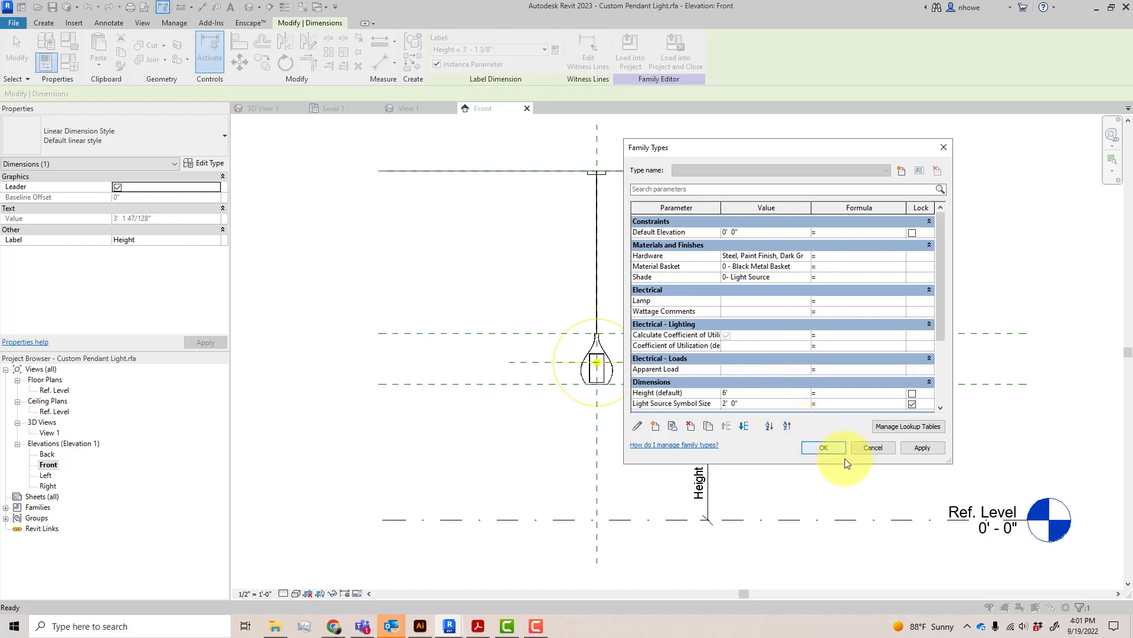
click(913, 448)
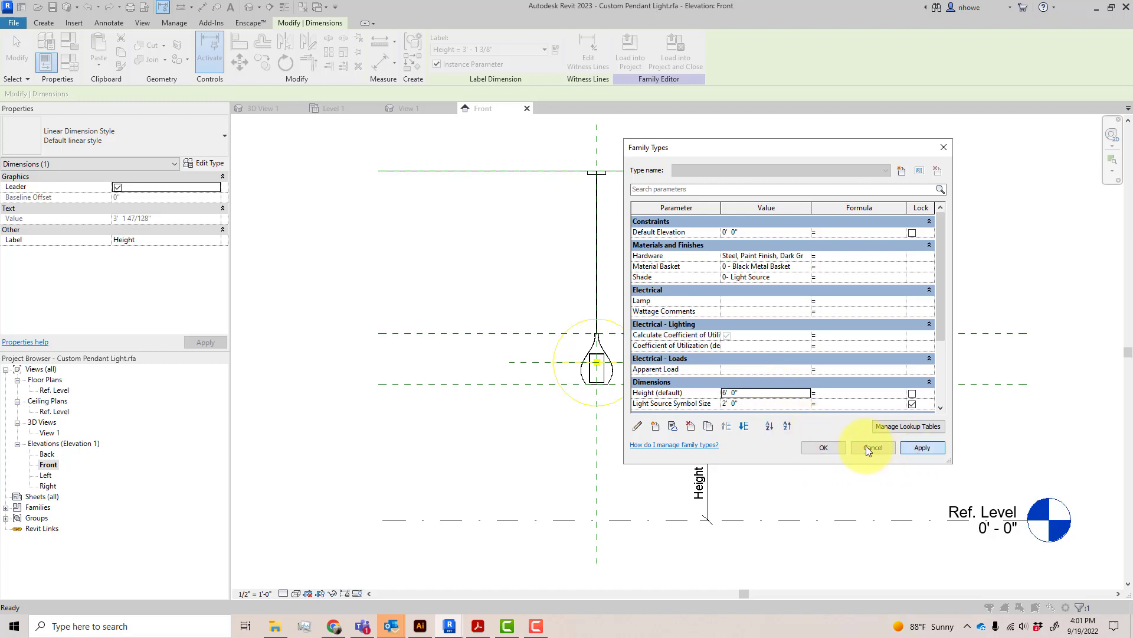
click(828, 446)
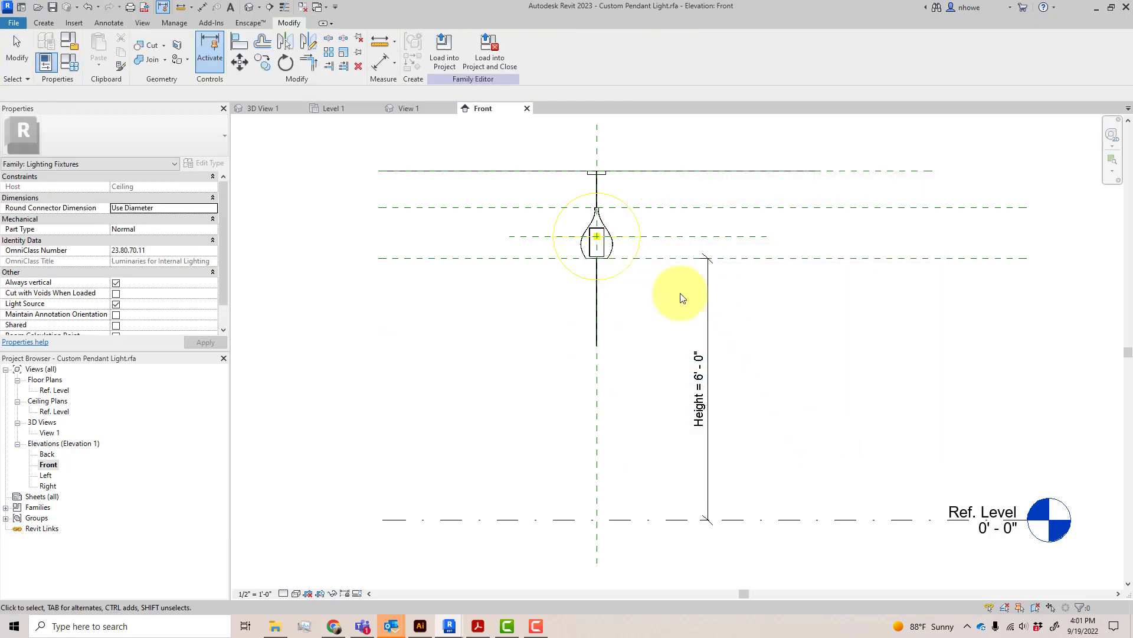
scroll(632, 334, up, 1)
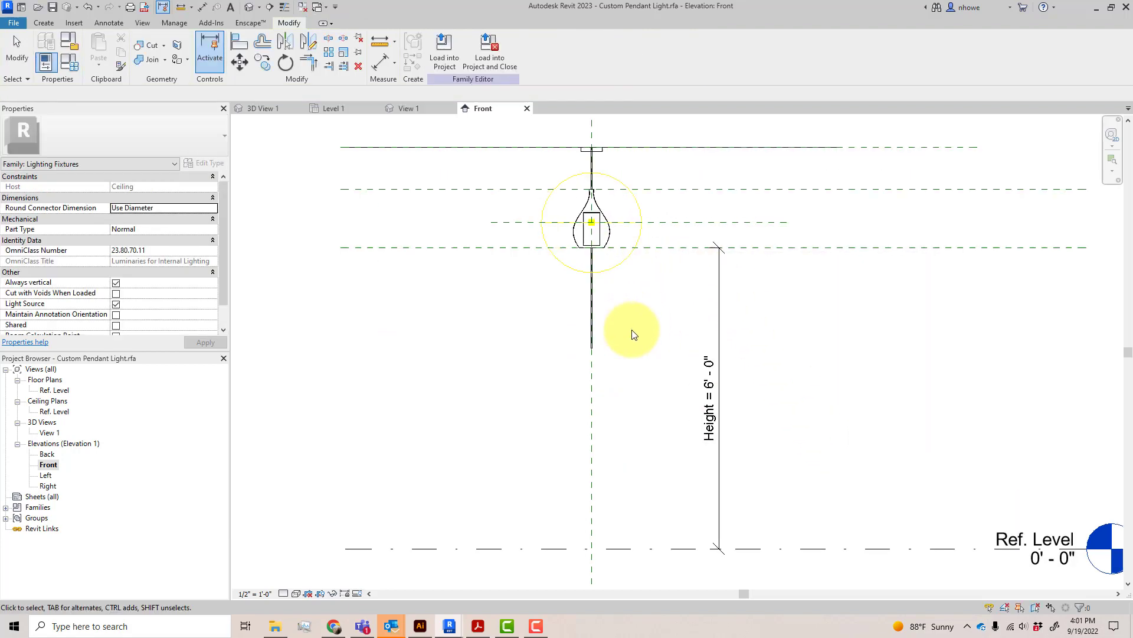
scroll(631, 334, up, 1)
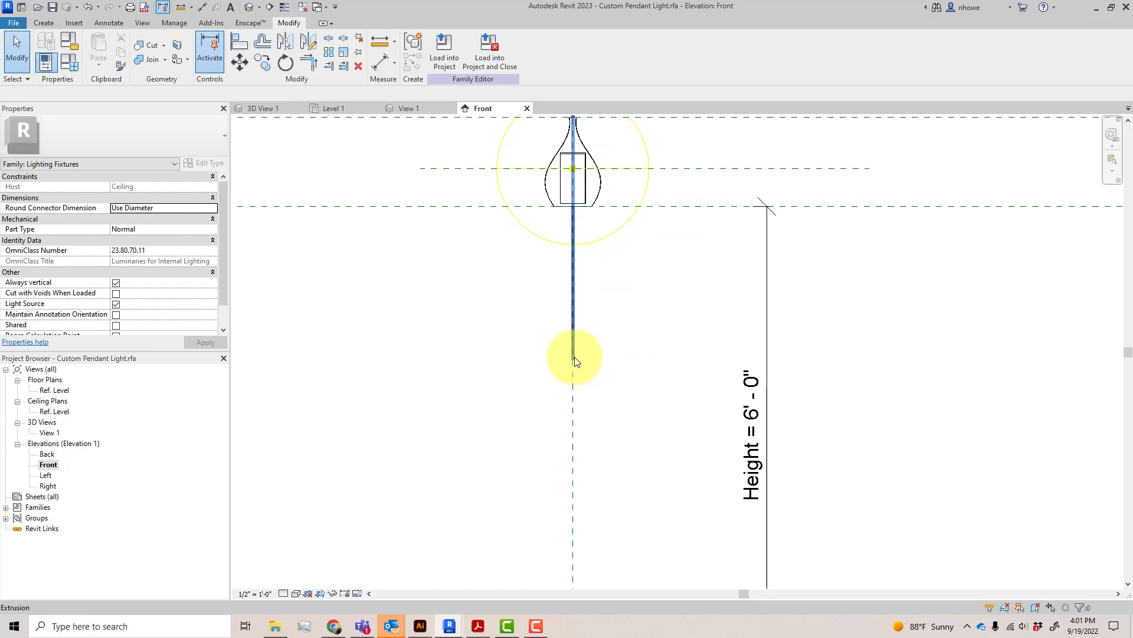
Stretch the stem extrusion down to the lamp's top edge (Extrusion End -1' 3 1/2")
middle_drag(639, 368, 624, 433)
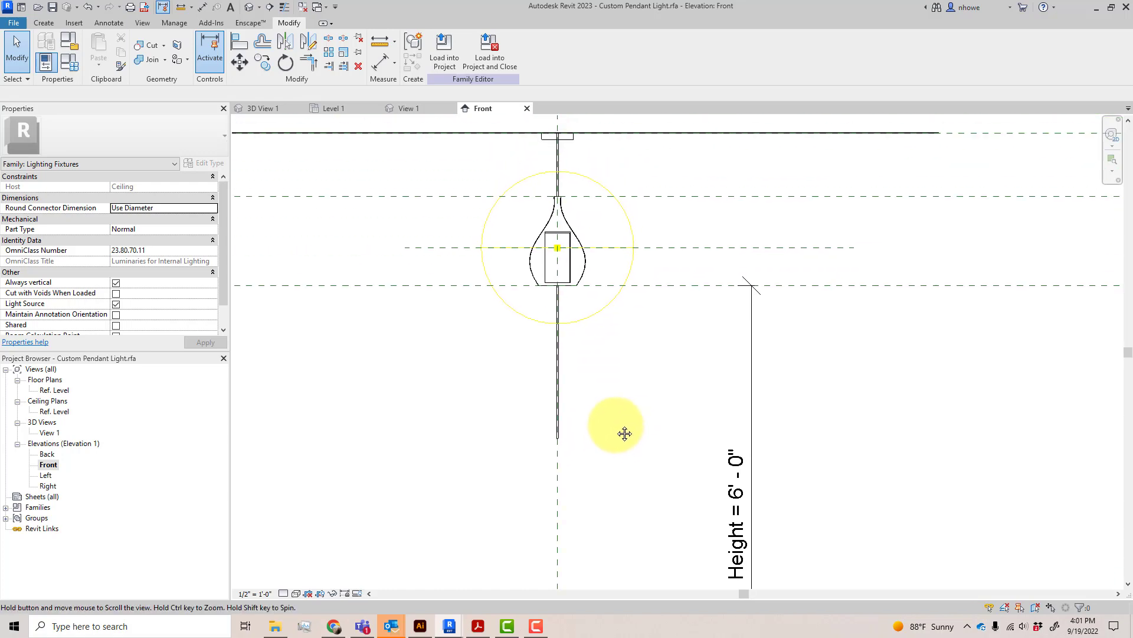
click(568, 438)
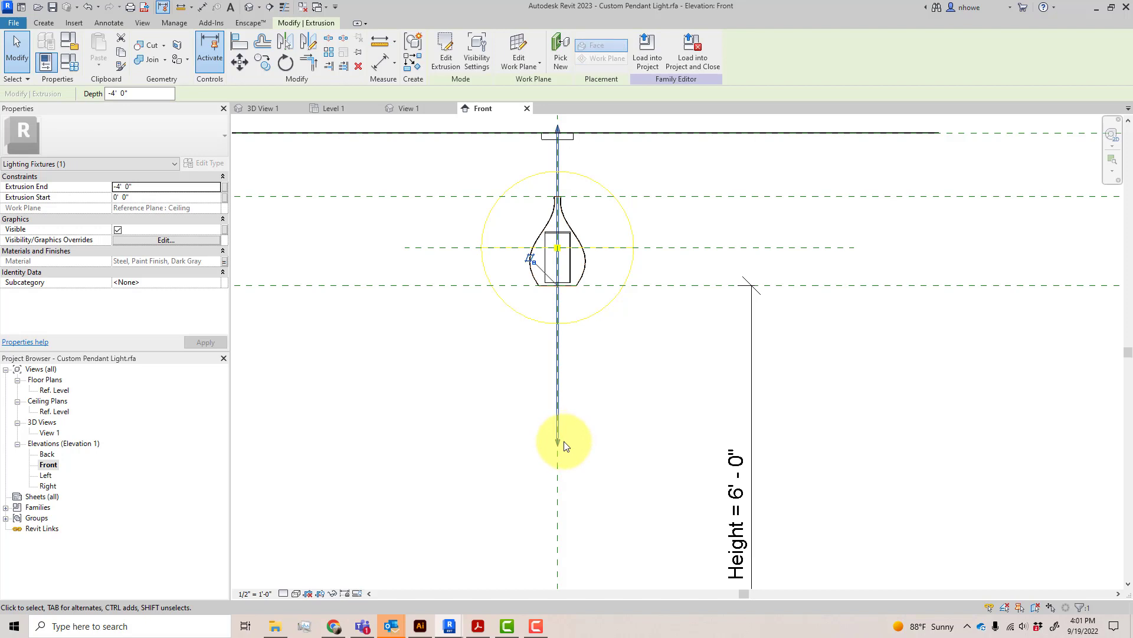
drag(565, 446, 558, 221)
scroll(590, 229, up, 2)
scroll(597, 218, up, 1)
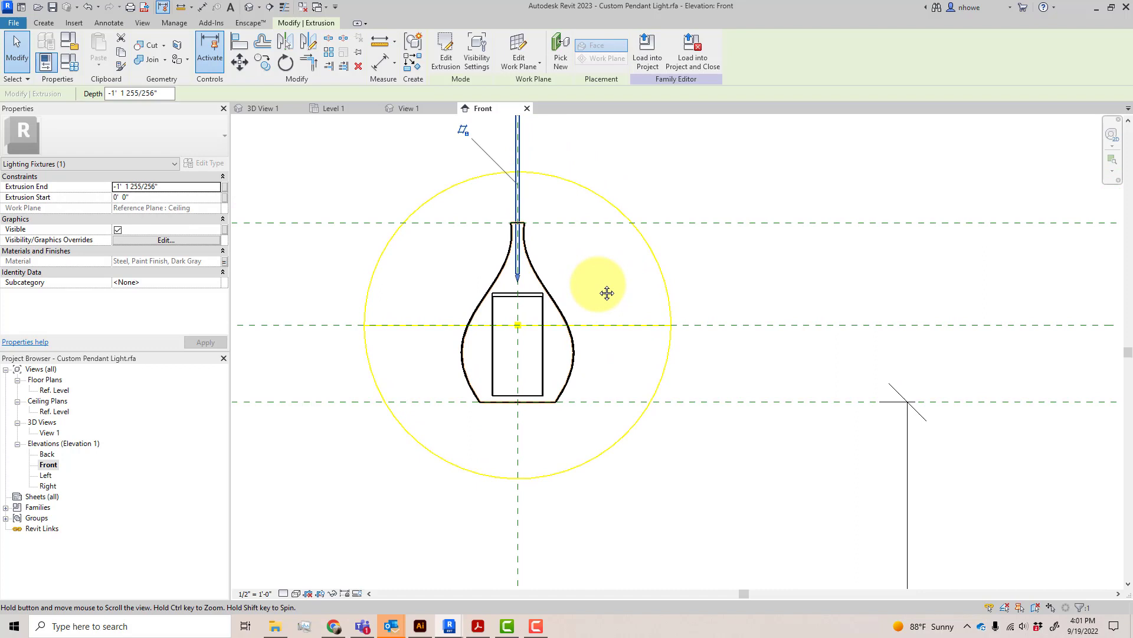
scroll(523, 293, up, 2)
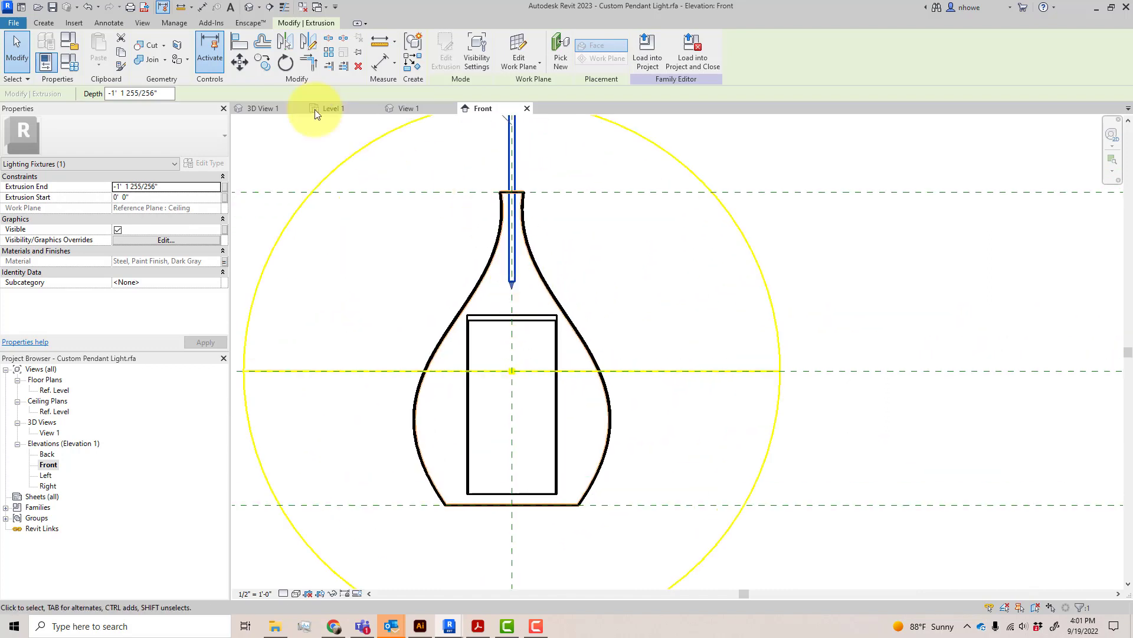
click(237, 42)
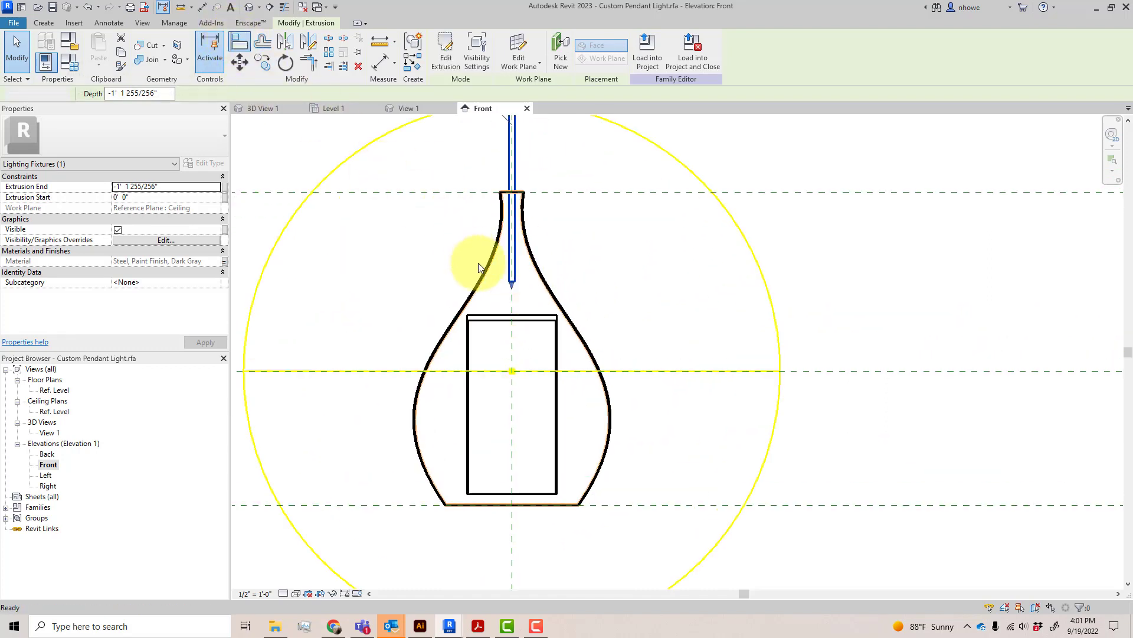
click(522, 314)
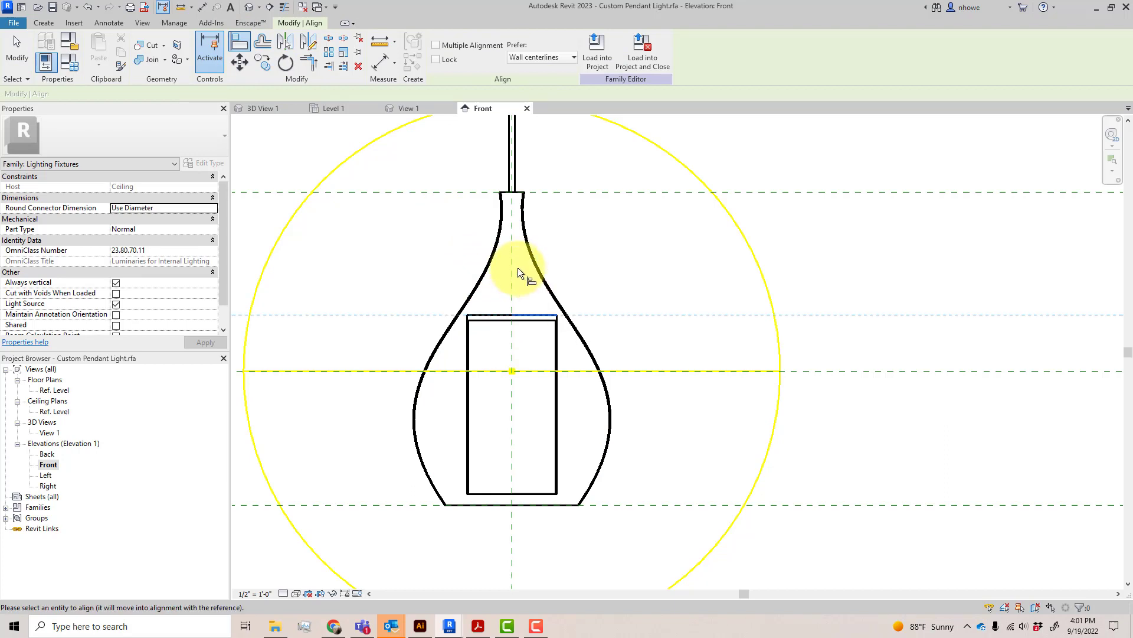
key(Escape)
key(Escape)
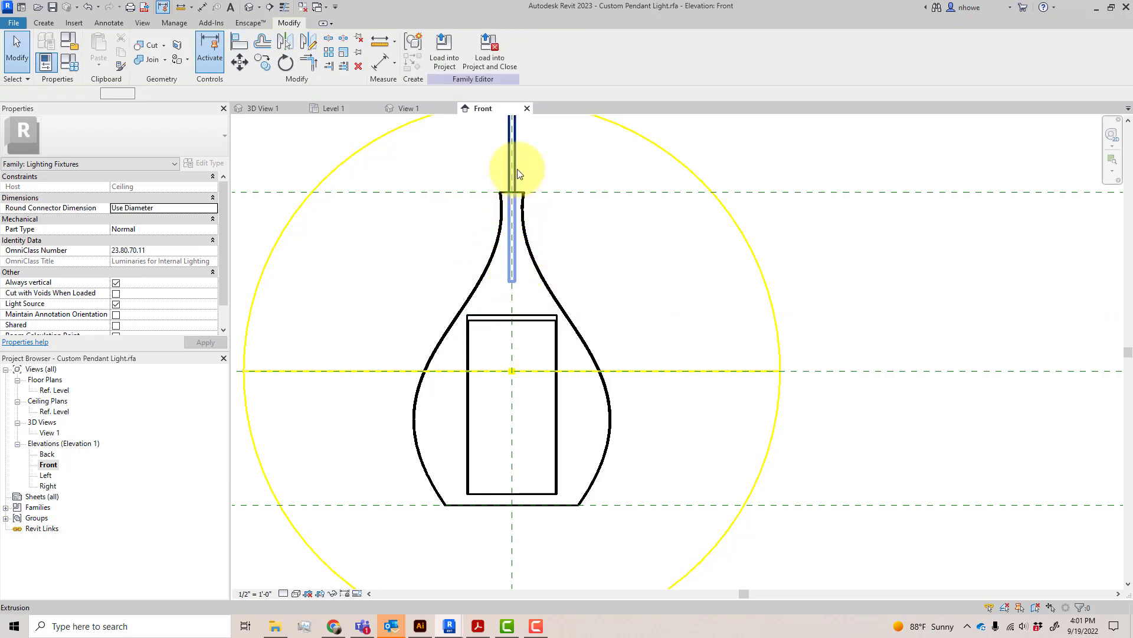
click(517, 171)
drag(513, 285, 510, 326)
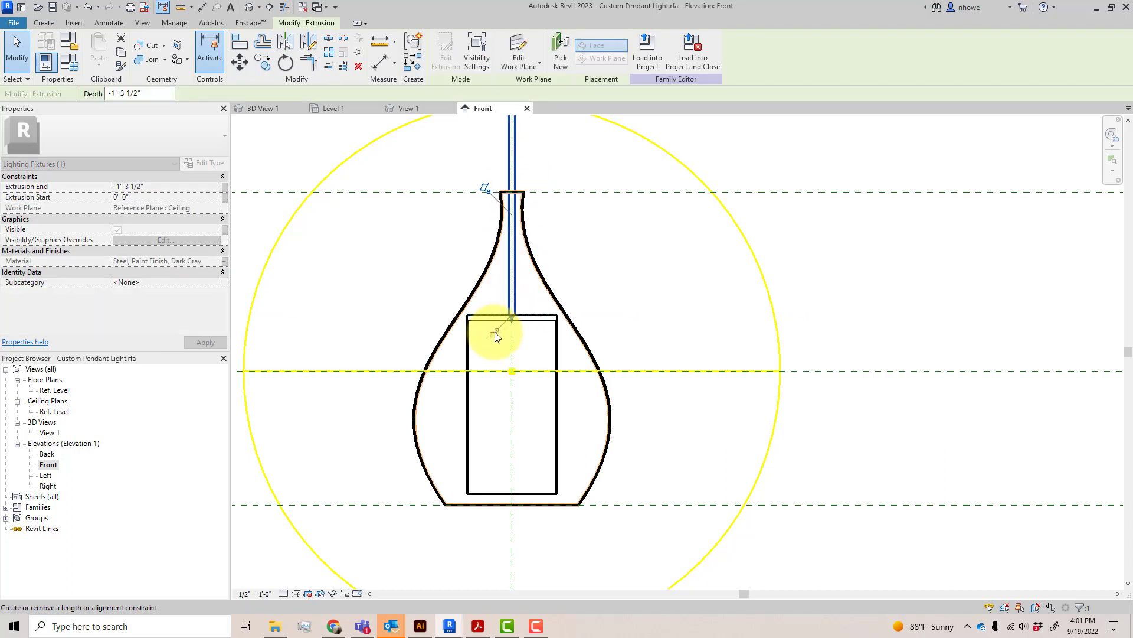
scroll(630, 323, down, 3)
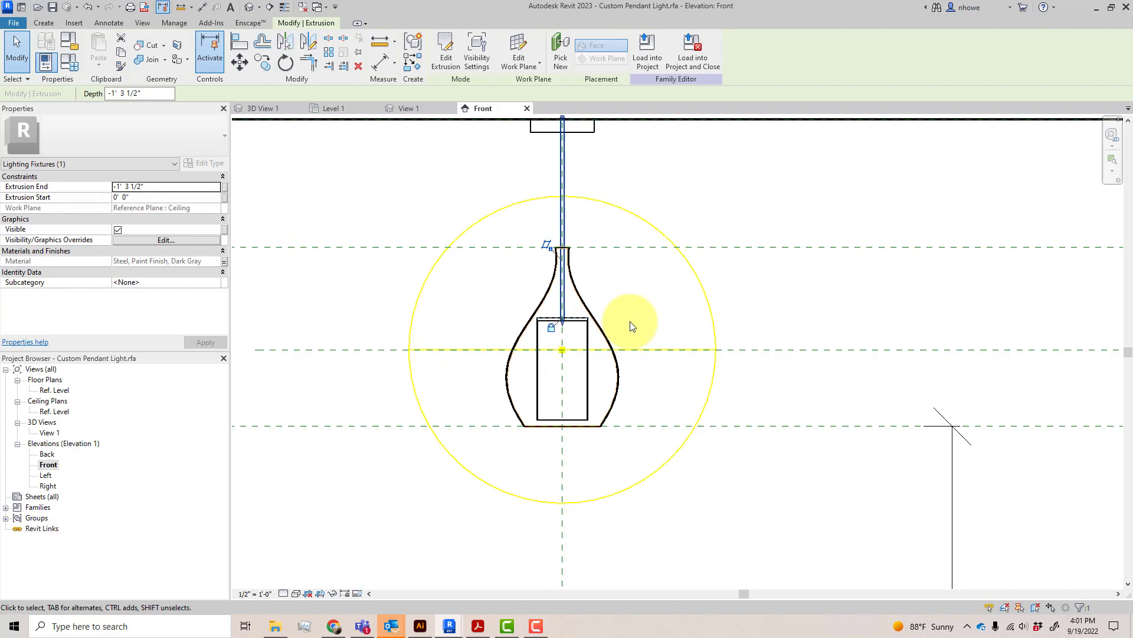
click(639, 329)
scroll(639, 329, down, 1)
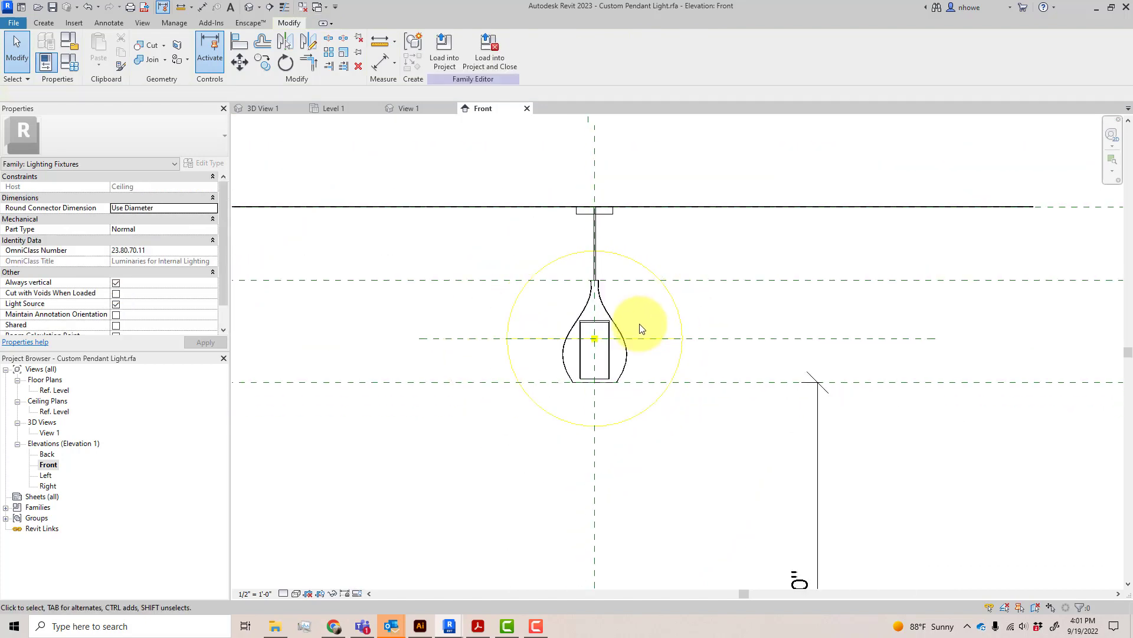
scroll(640, 328, down, 1)
scroll(660, 349, down, 1)
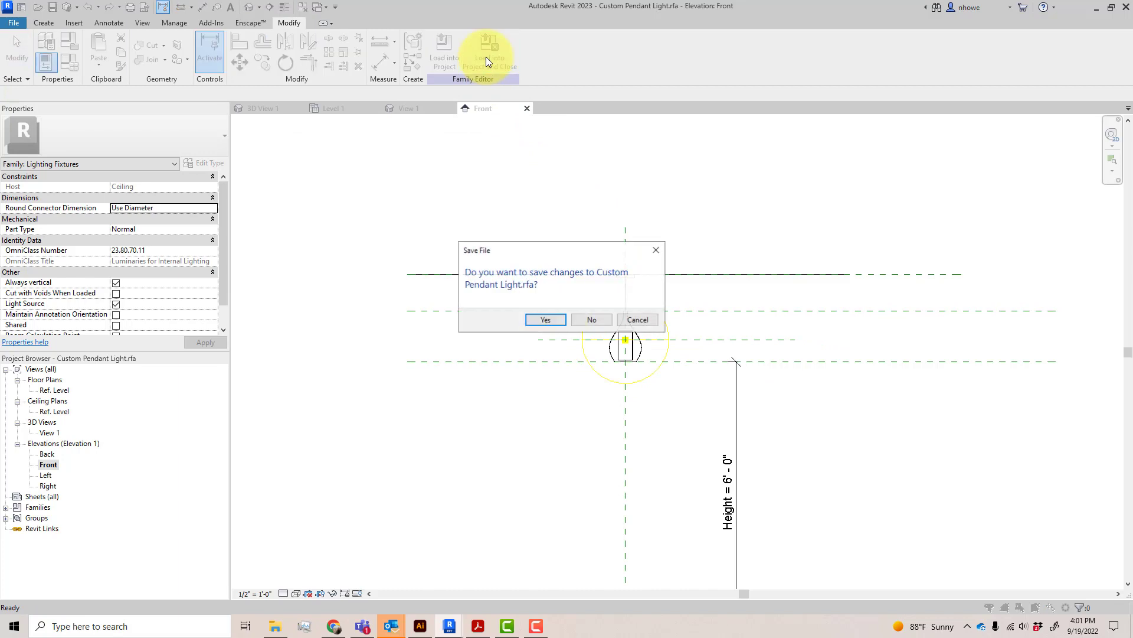
Save the pendant family, replace its file, and overwrite the version in Test Room
click(546, 319)
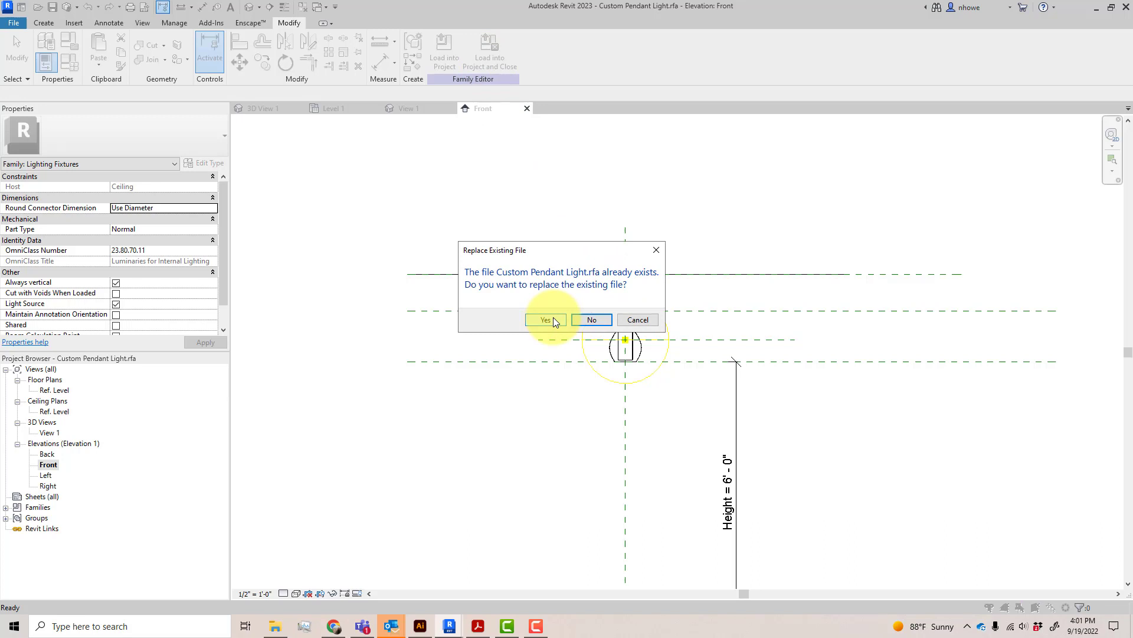
click(554, 317)
click(554, 317)
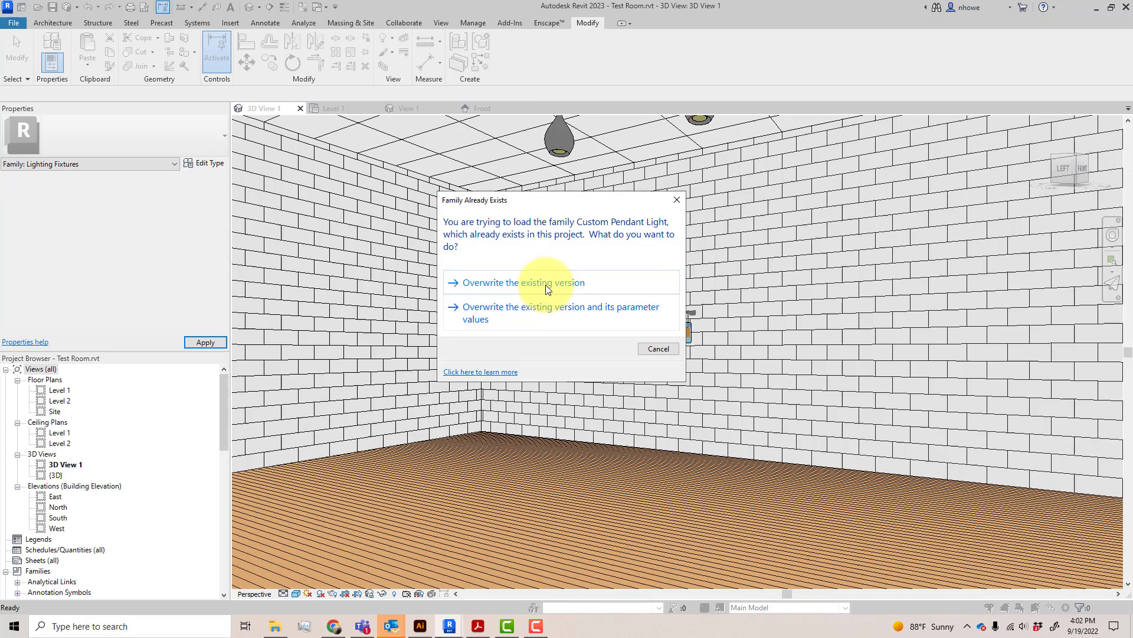
click(556, 315)
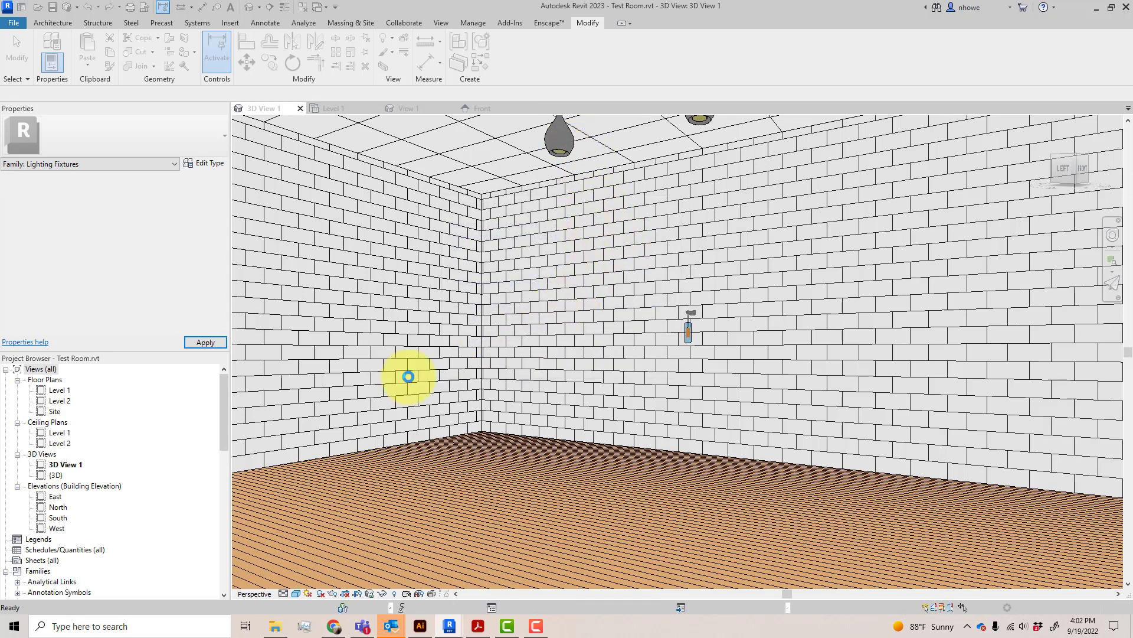
double_click(62, 475)
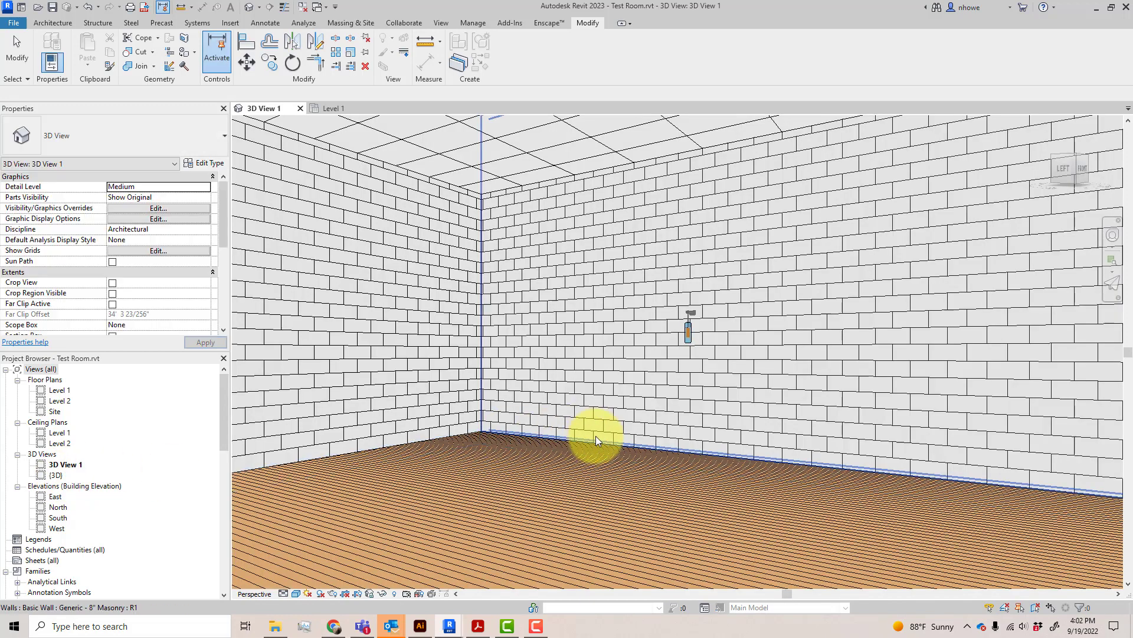
scroll(615, 408, down, 2)
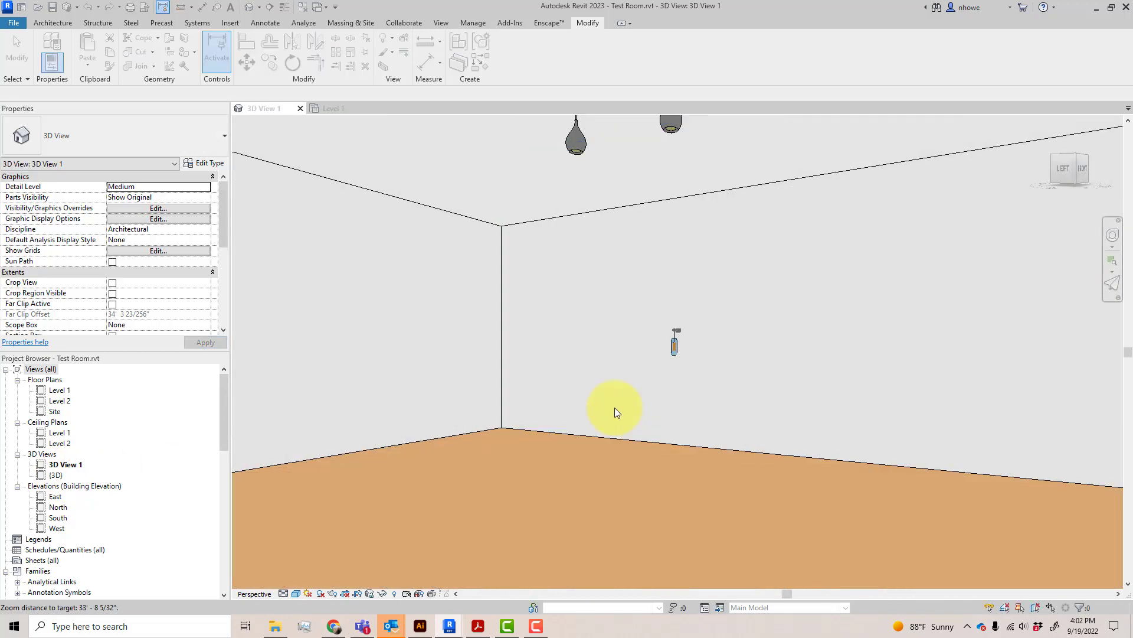
scroll(627, 275, down, 2)
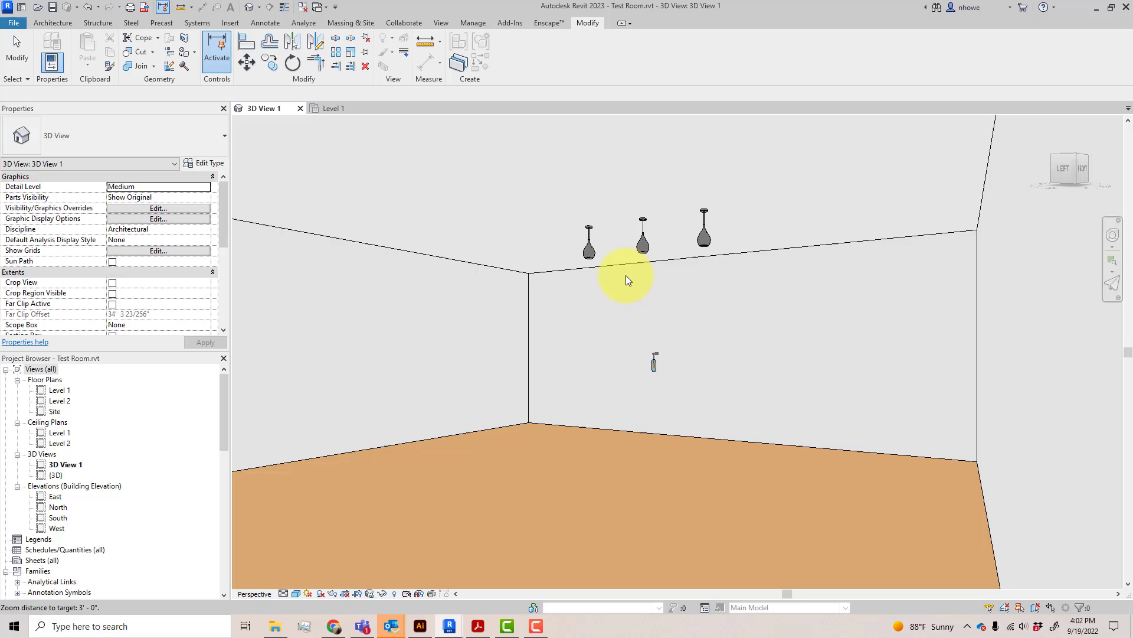
Set the rightmost pendant's Height to 8' 0", then to 4' 0"
click(646, 244)
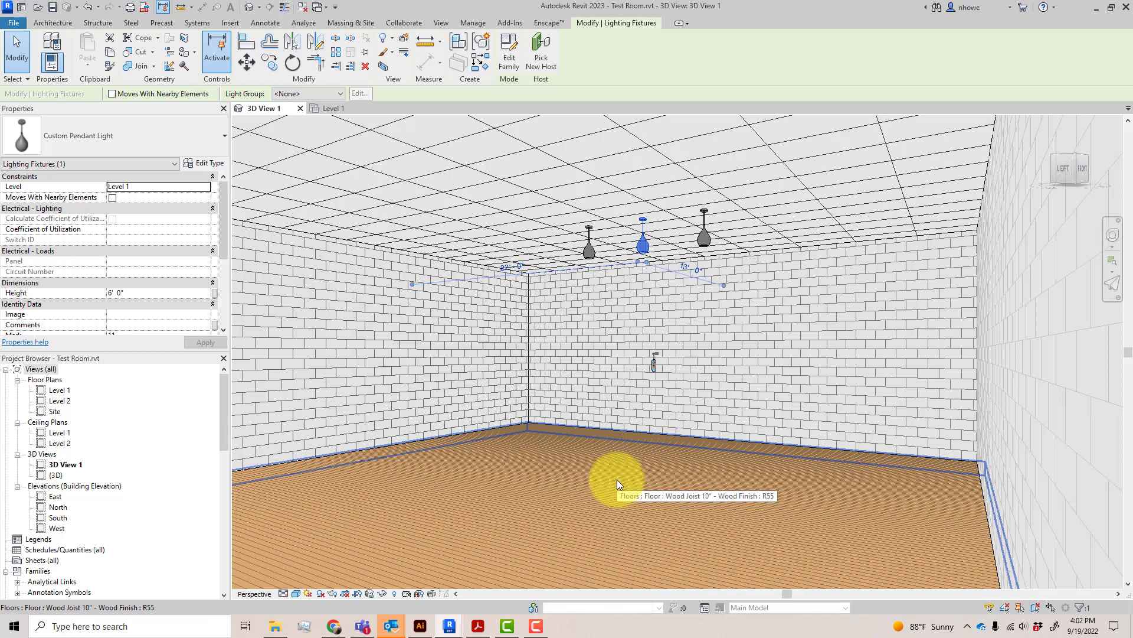
click(708, 240)
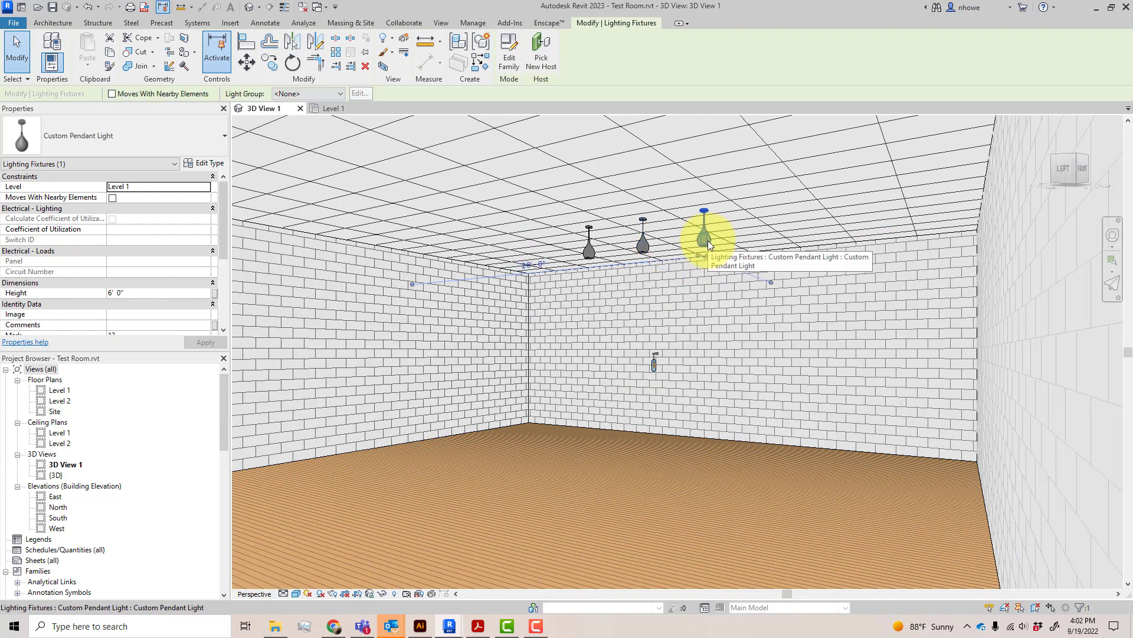
click(140, 293)
text(8)
click(206, 342)
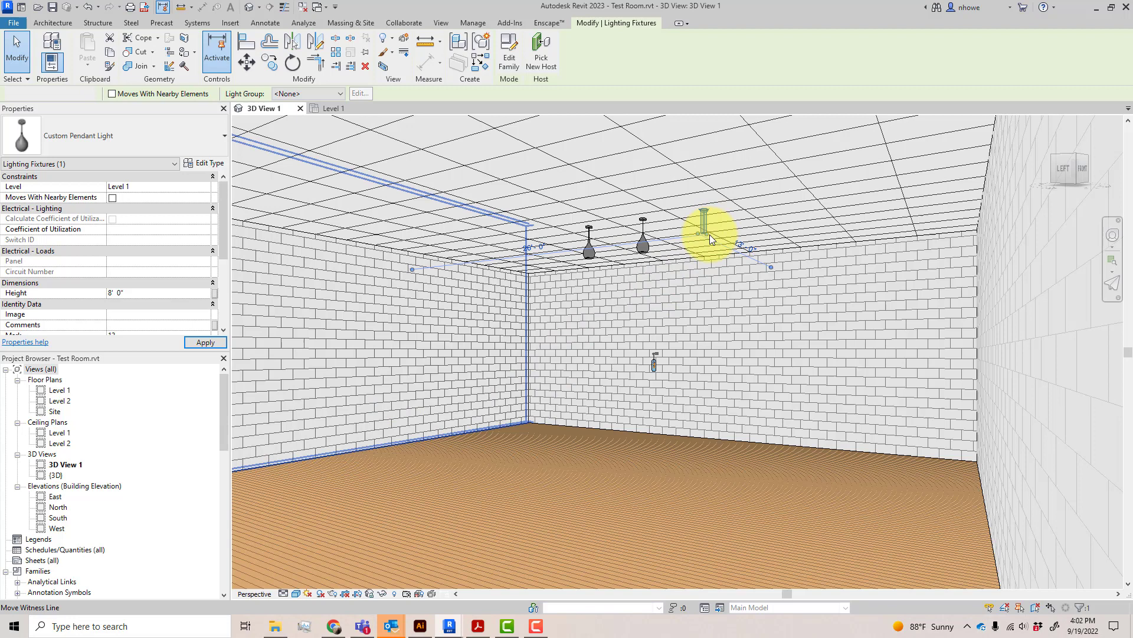
click(147, 296)
text(4)
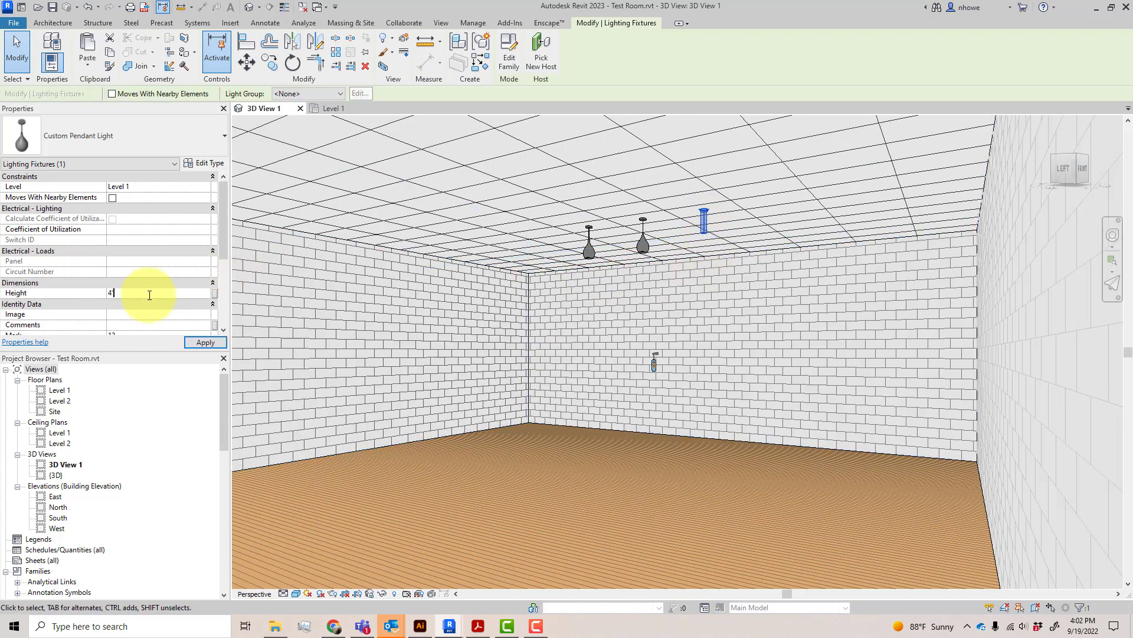
key(Return)
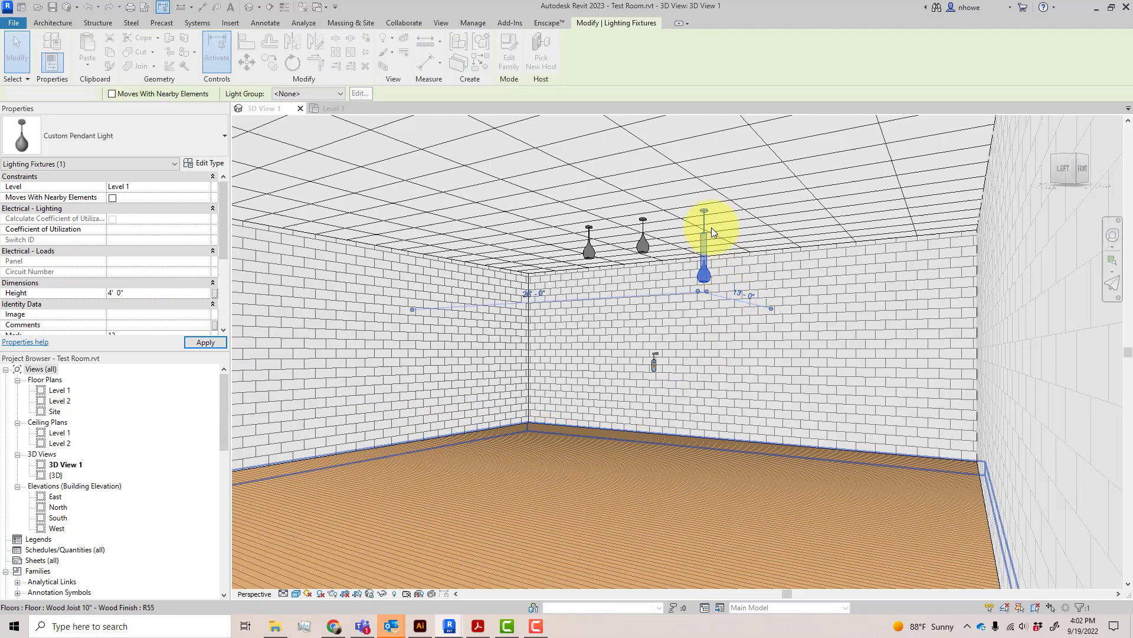
scroll(719, 246, up, 2)
key(Escape)
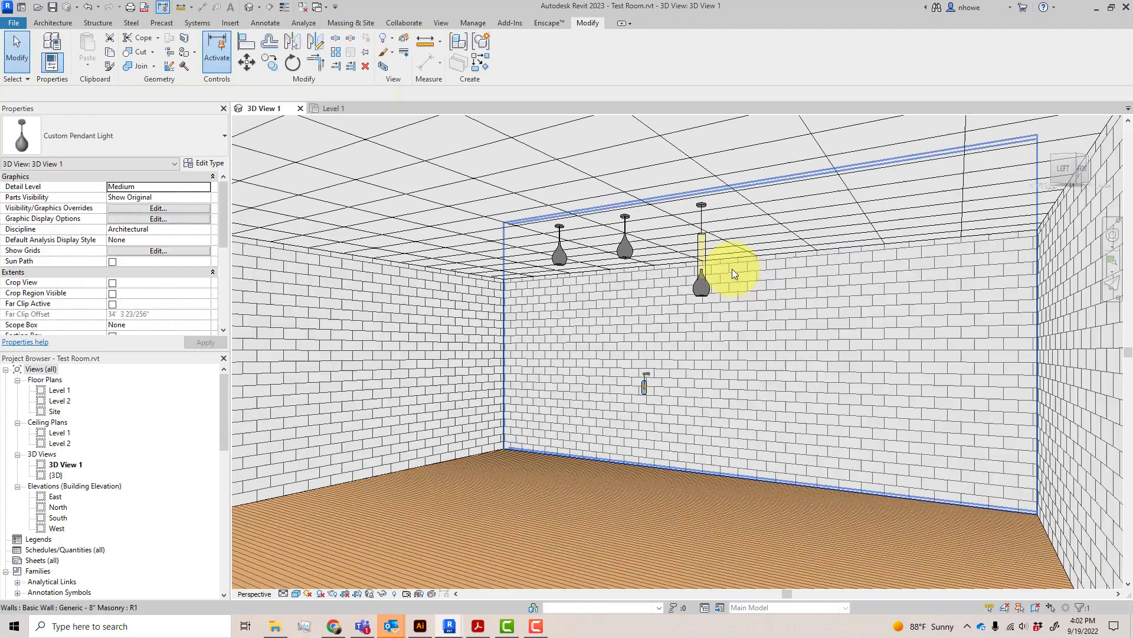
key(Escape)
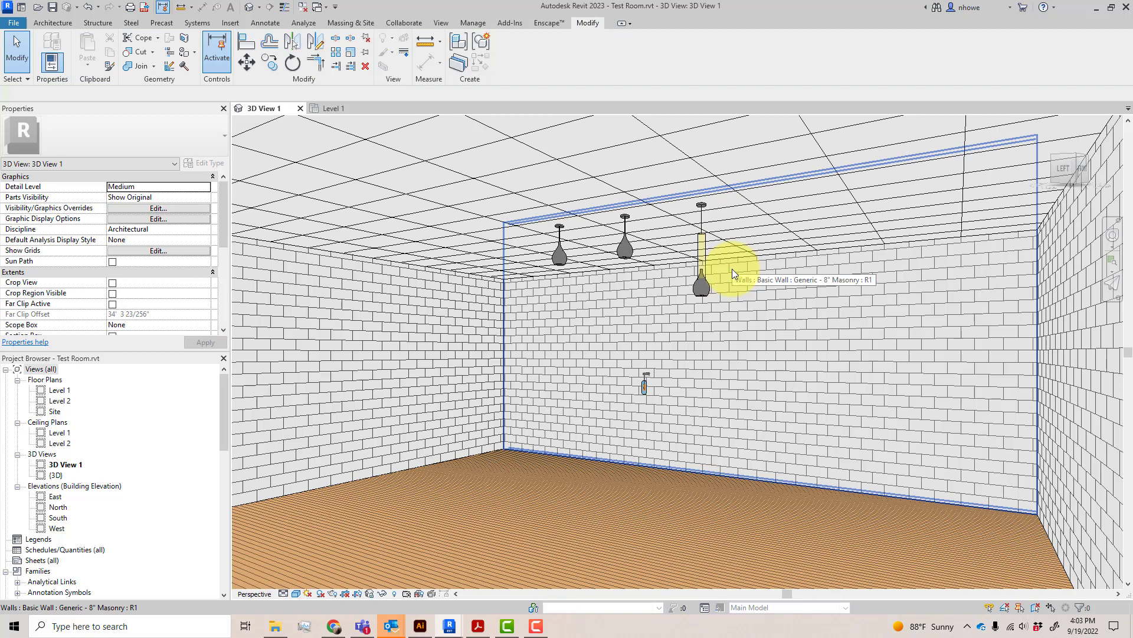
Reopen the pendant family's Front elevation and inspect the void extrusion inside the shade
click(706, 295)
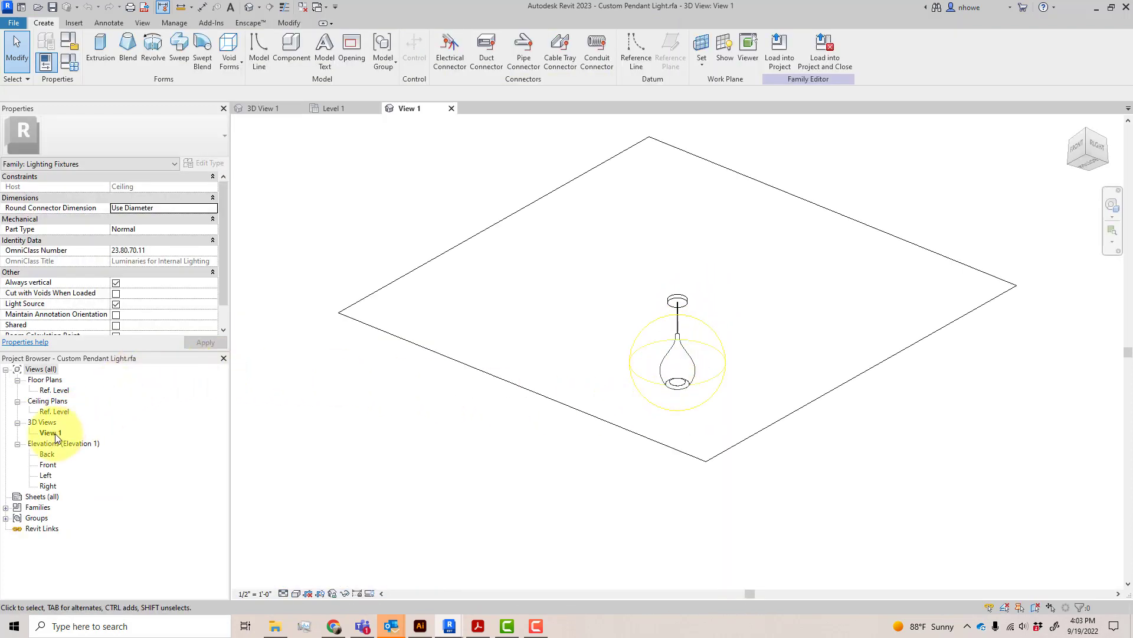
double_click(46, 464)
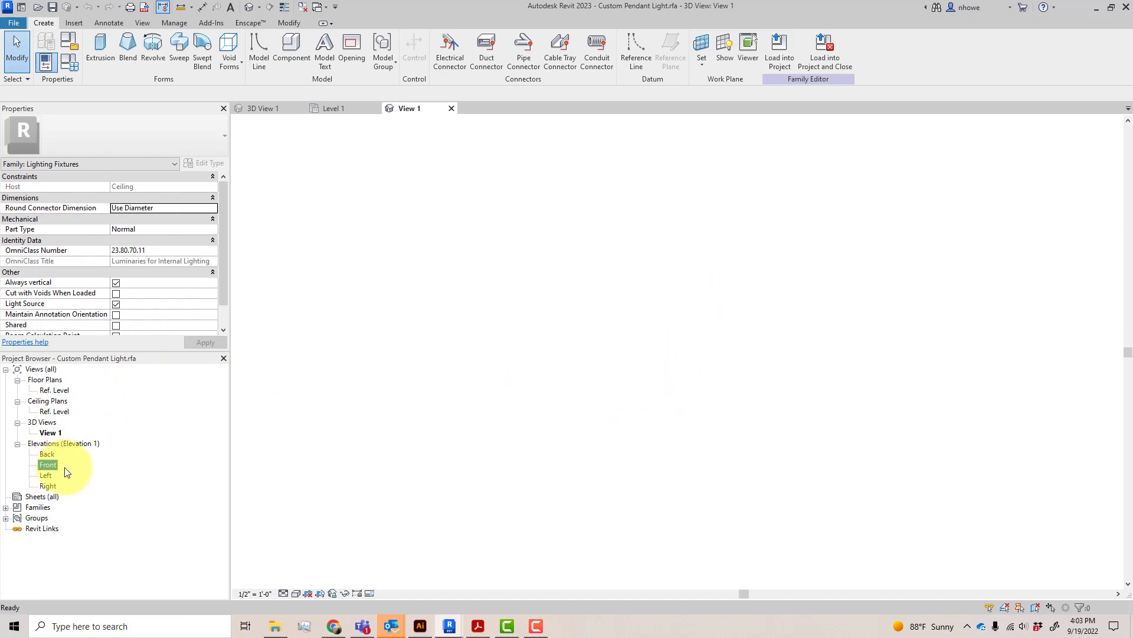
scroll(639, 337, up, 1)
scroll(635, 295, up, 1)
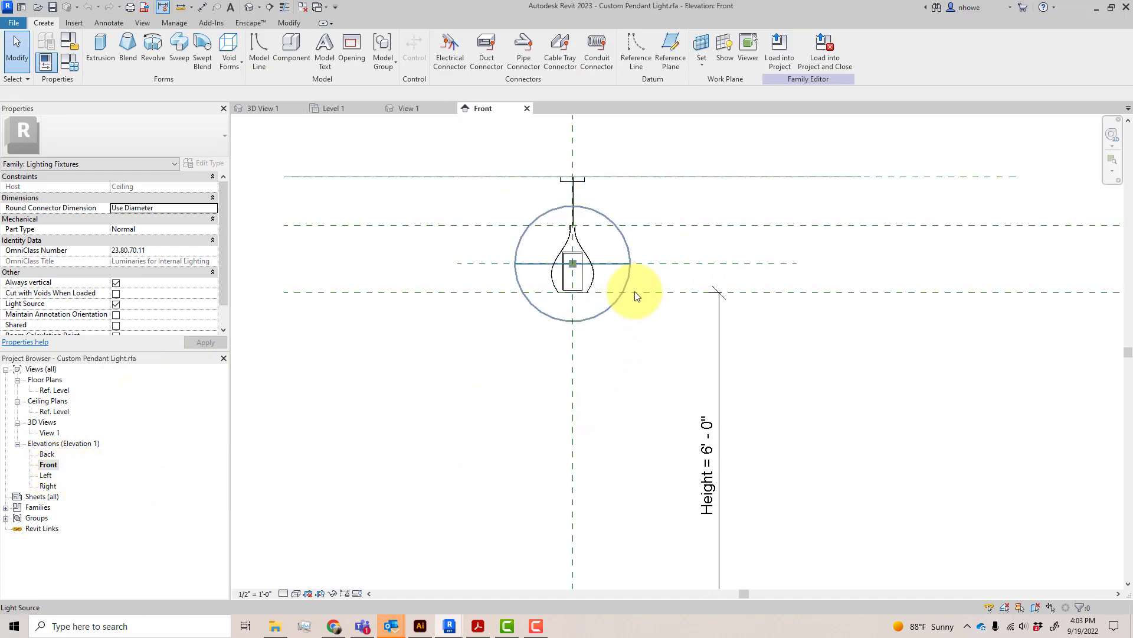
scroll(624, 286, up, 2)
scroll(623, 284, up, 1)
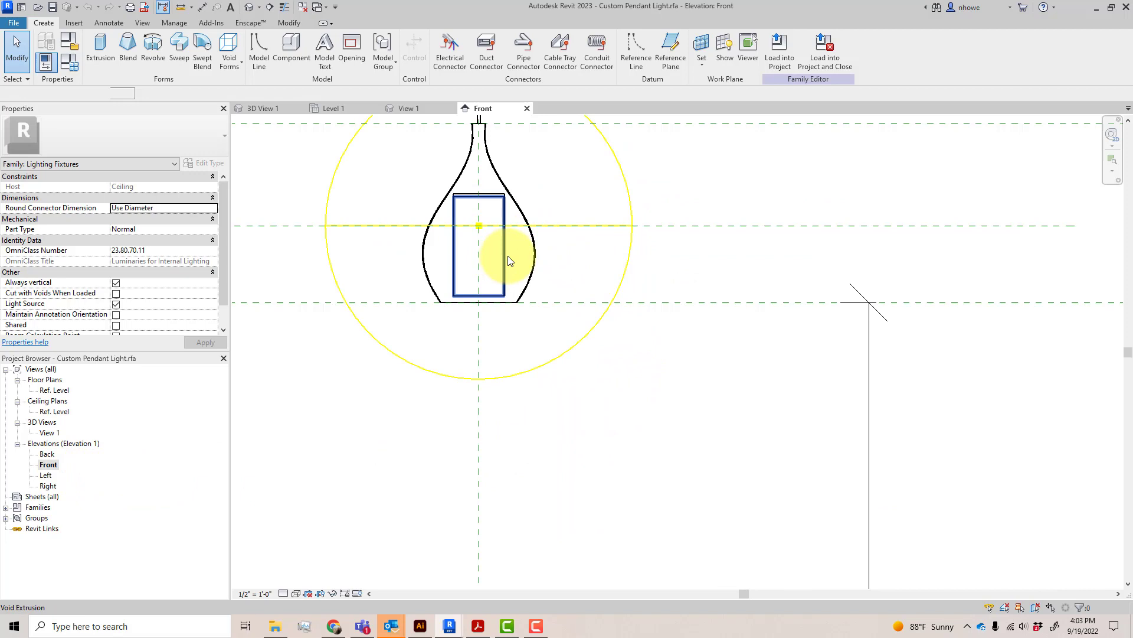
click(509, 259)
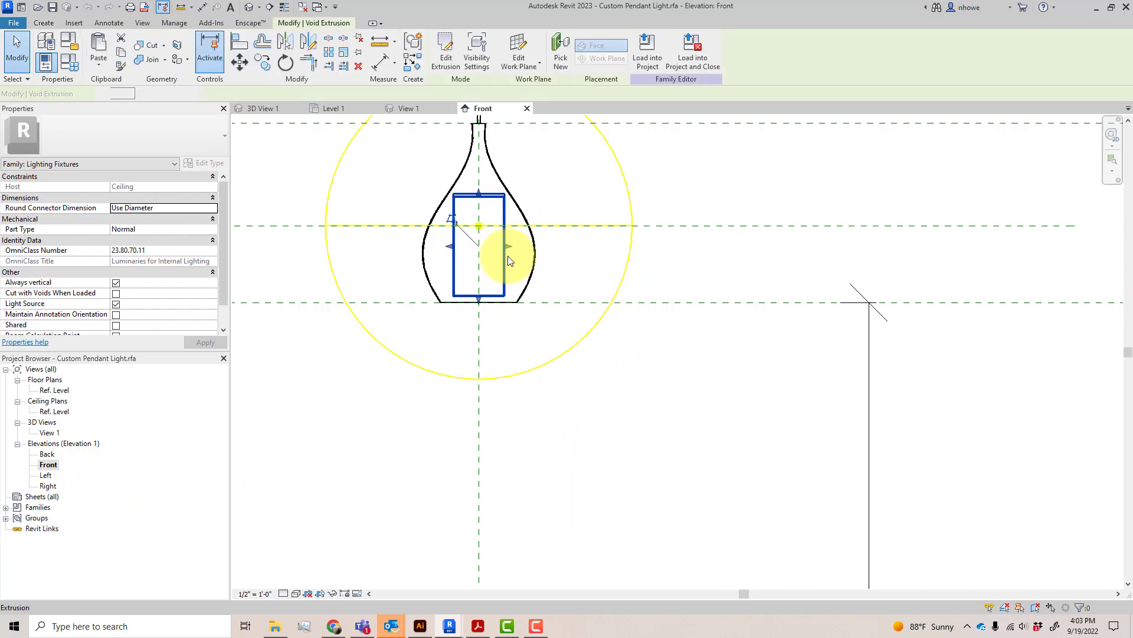
click(585, 257)
Dimension the inner rectangle's top and bottom edges to Base Pendant (8 1/2", 1/2")
click(377, 70)
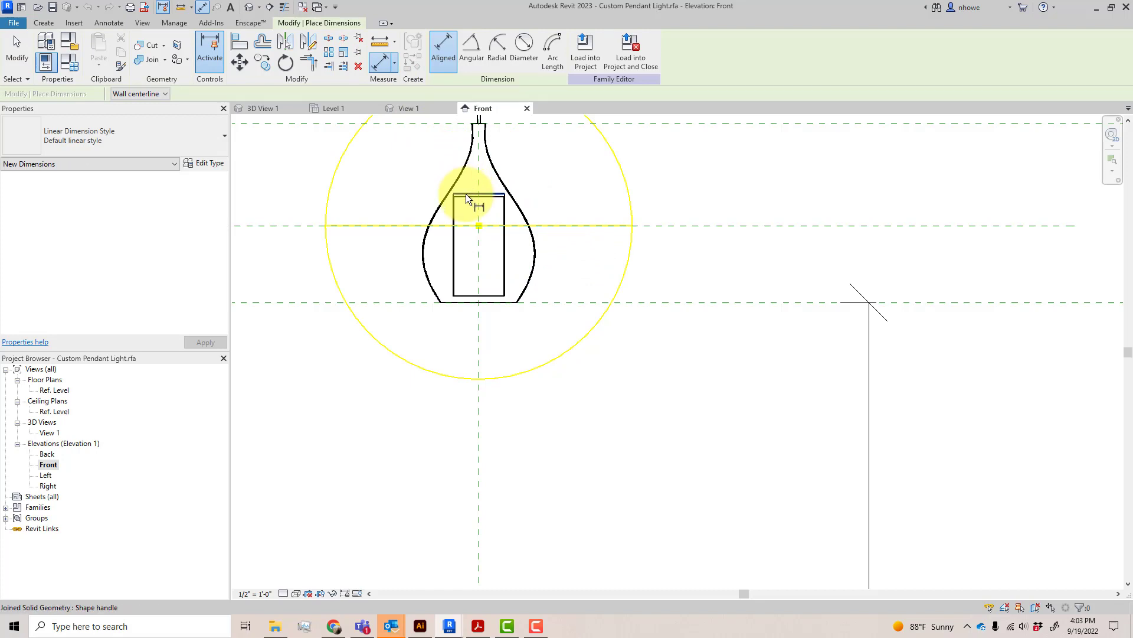
click(466, 194)
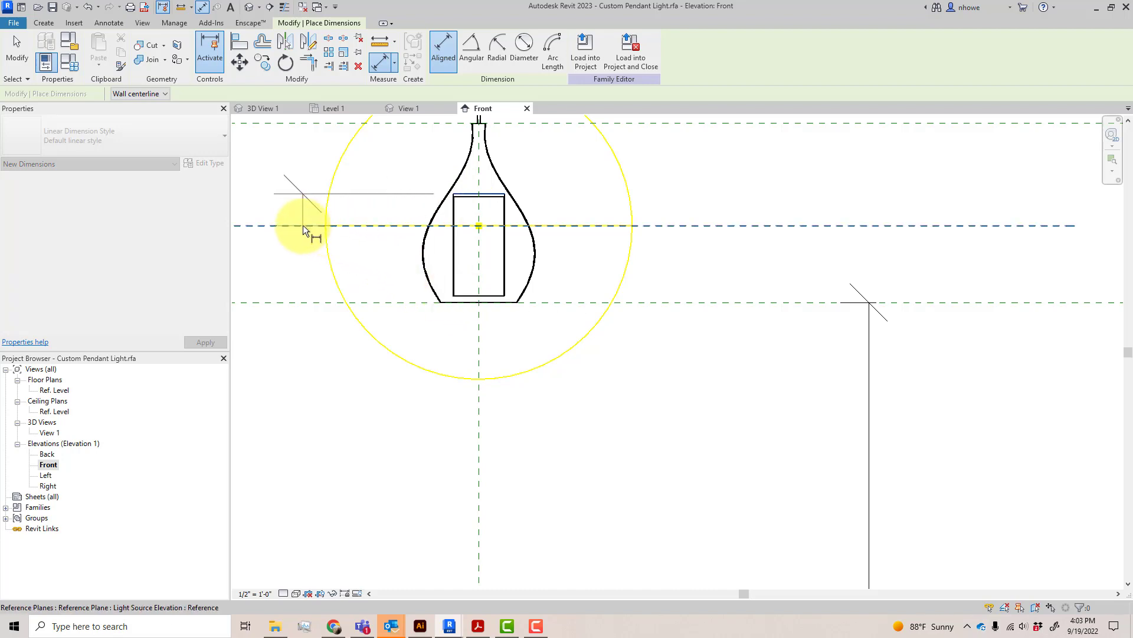
click(312, 303)
click(309, 270)
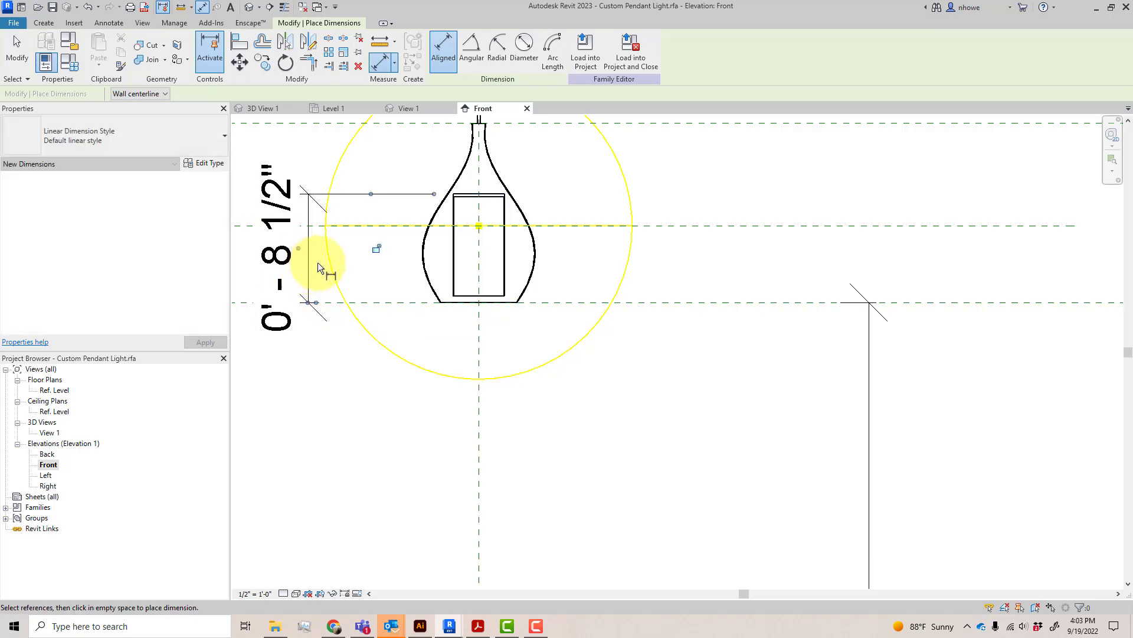
click(466, 294)
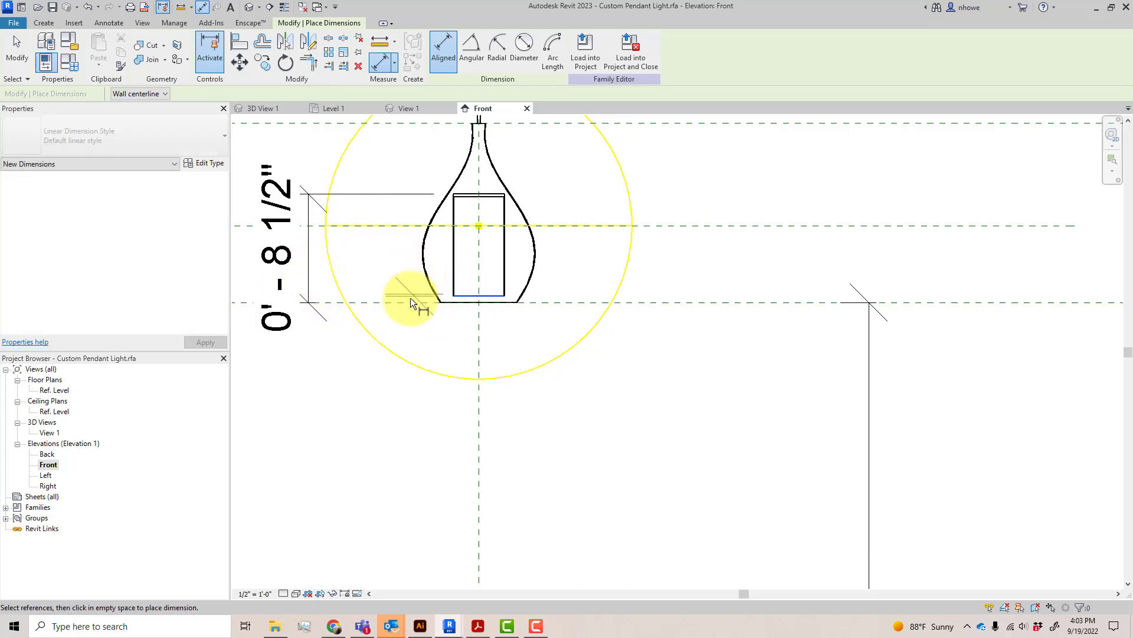
click(385, 282)
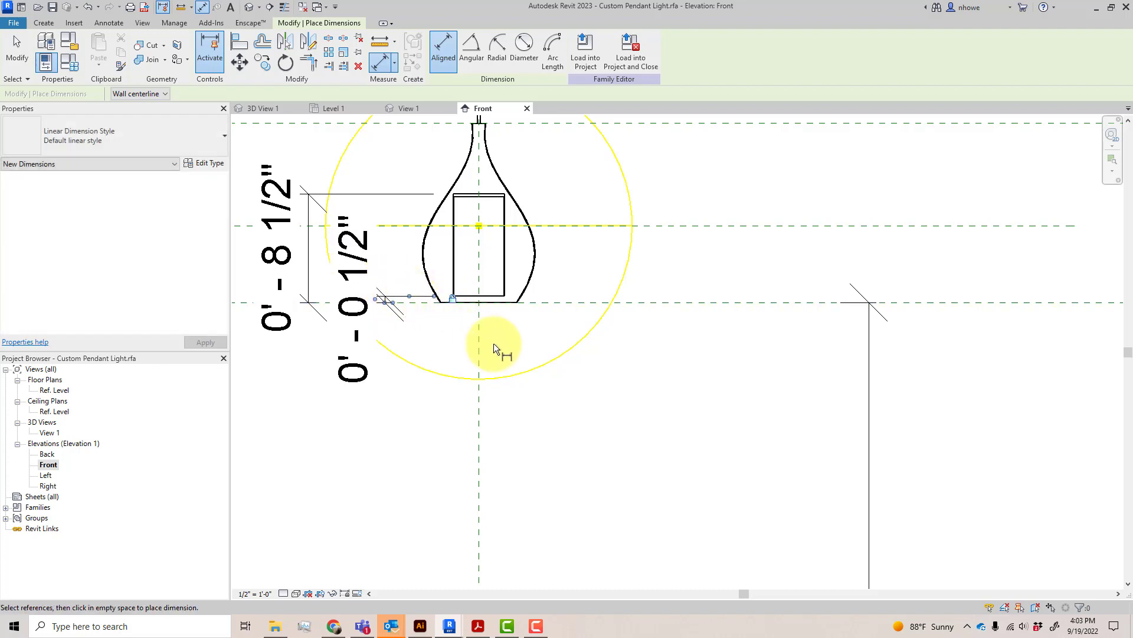
scroll(655, 345, down, 2)
scroll(666, 357, down, 2)
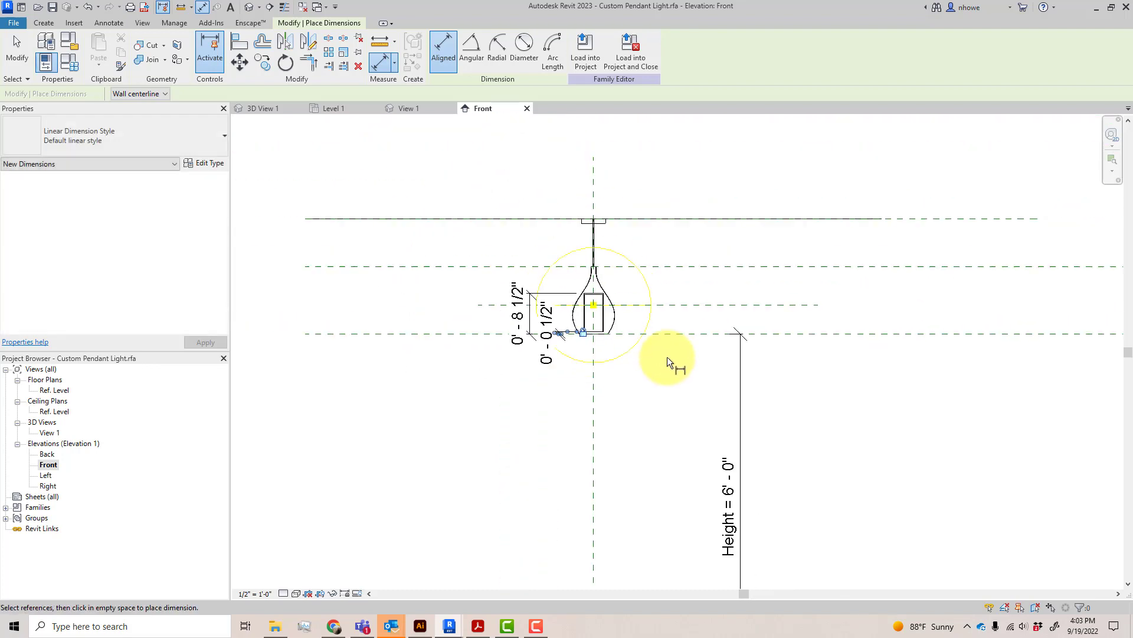
Replace the old Height dimension with a locked 2' 0" Ceiling-to-Base Pendant dimension
click(20, 55)
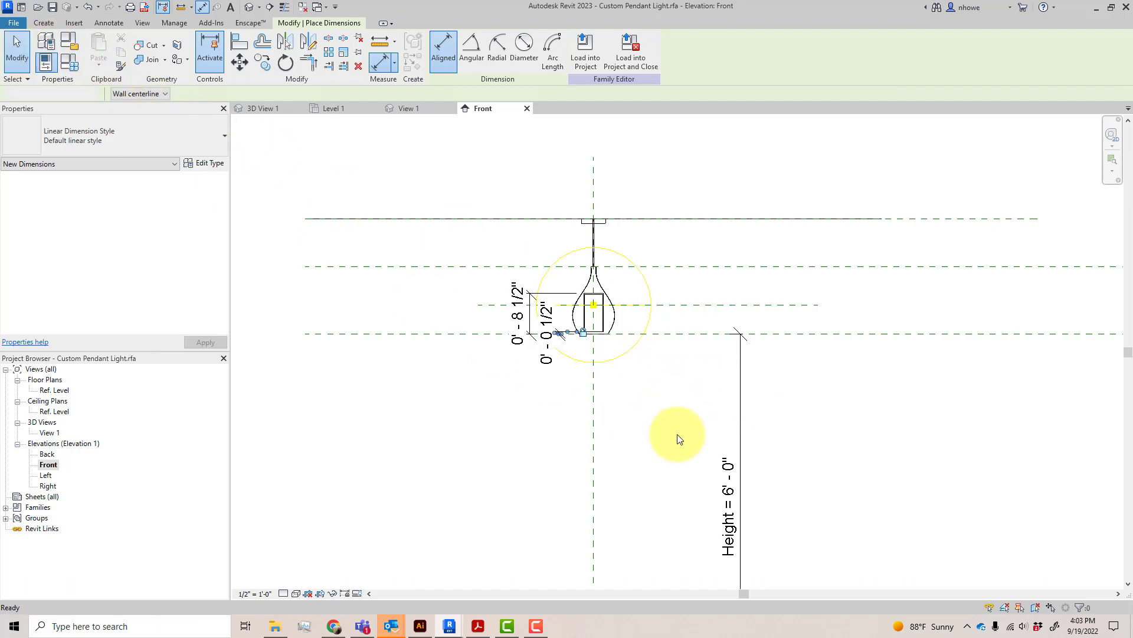
click(740, 432)
scroll(739, 431, down, 2)
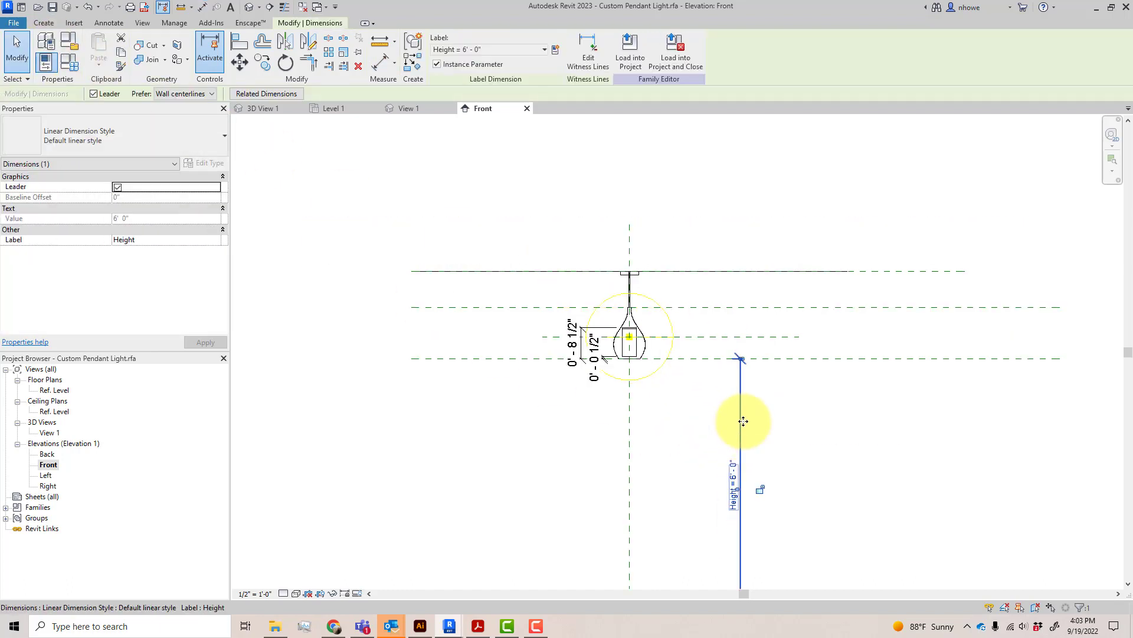
key(Delete)
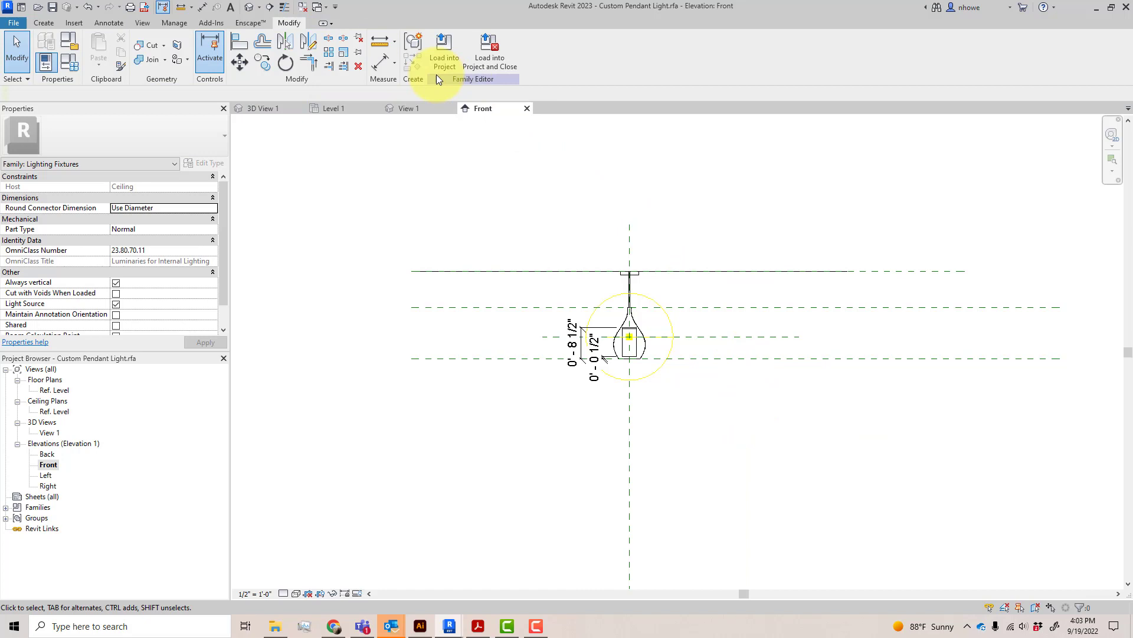
click(388, 66)
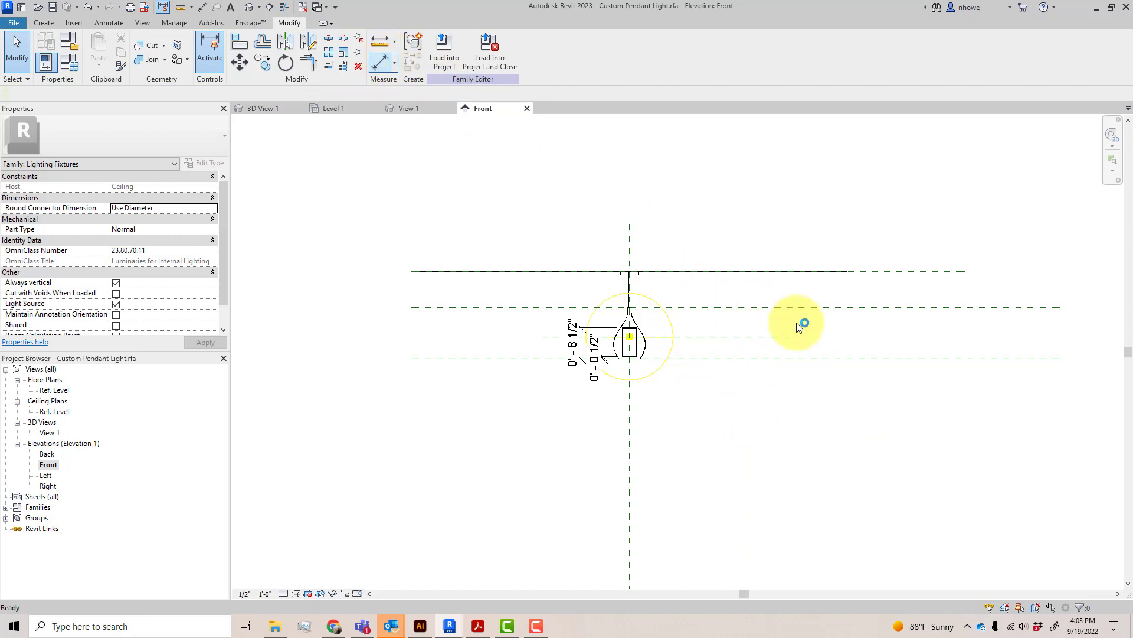
click(890, 269)
click(821, 360)
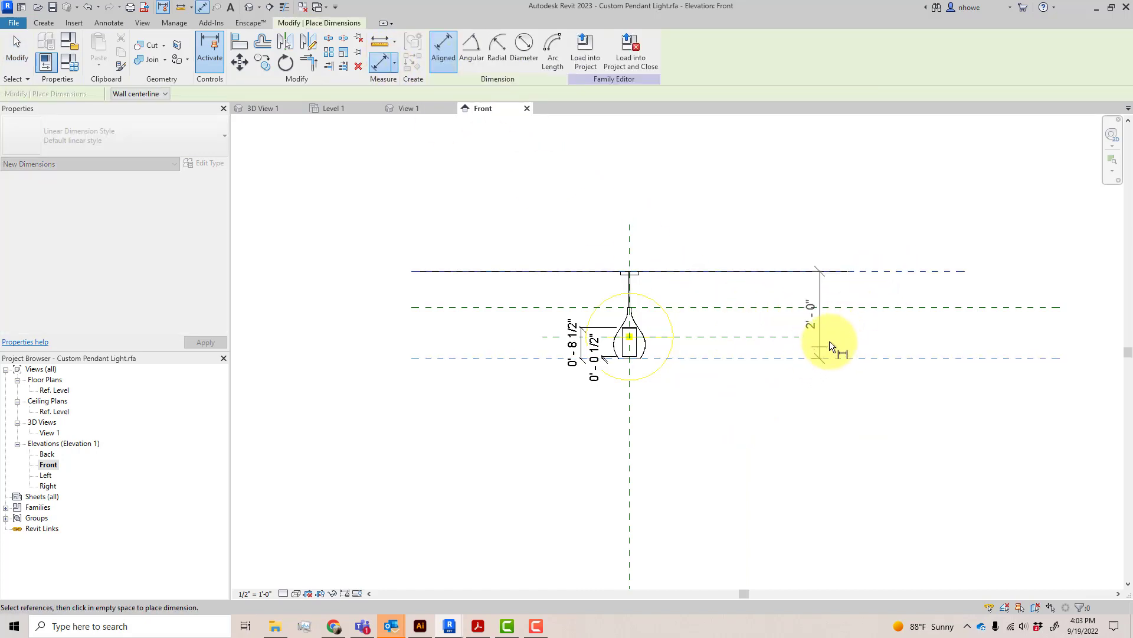
click(836, 337)
click(855, 315)
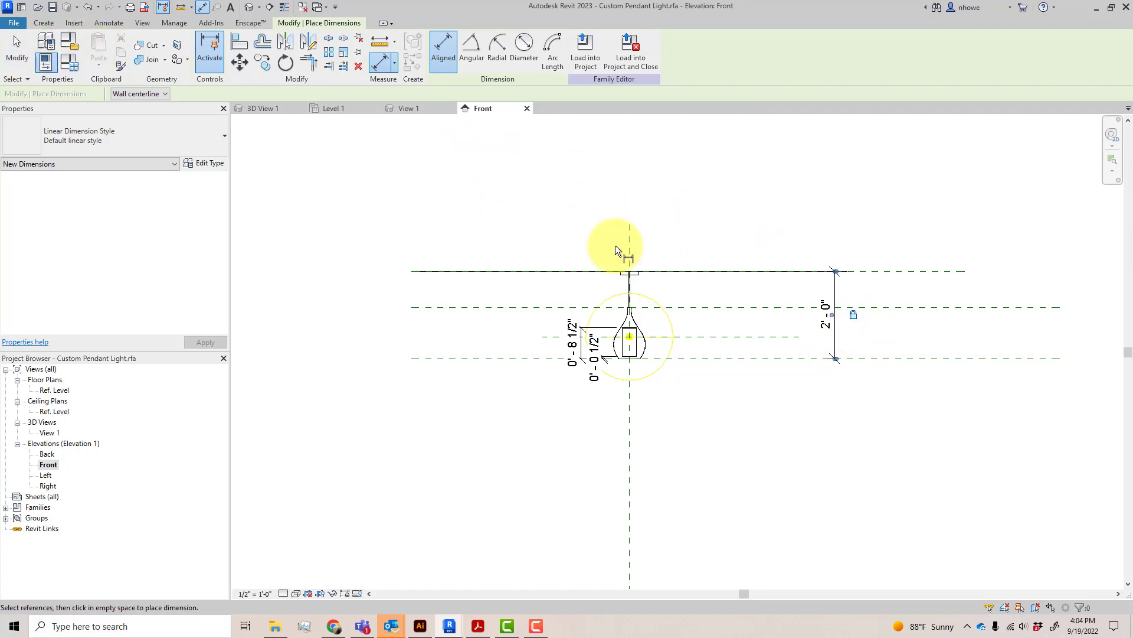
click(16, 49)
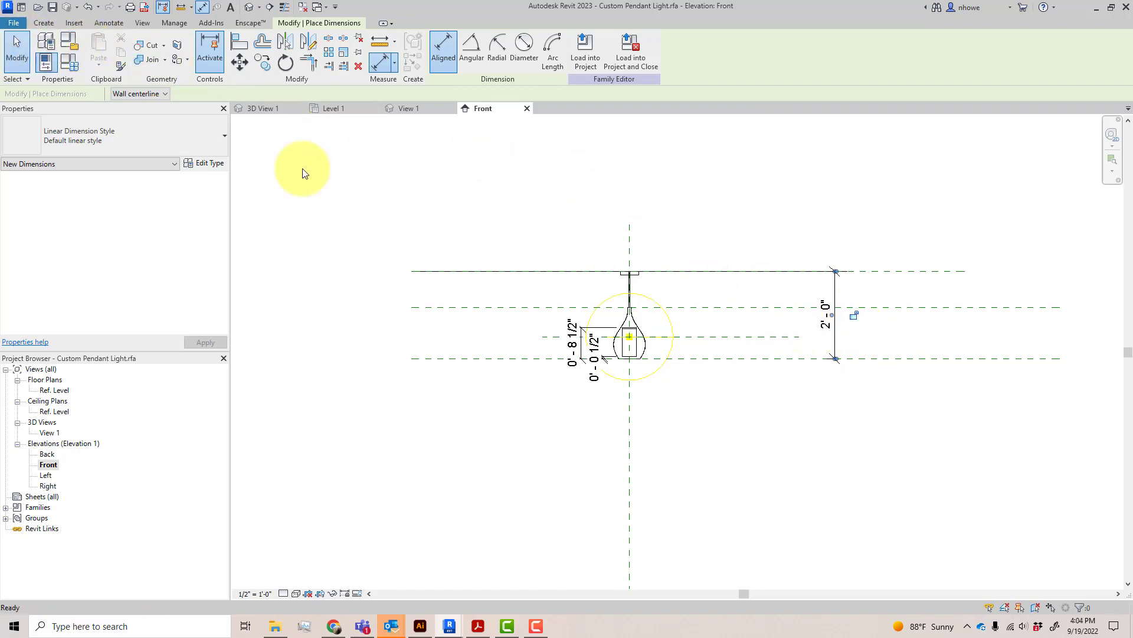
Label the new 2' 0" dimension with the Height parameter, now 6' 0"
click(833, 337)
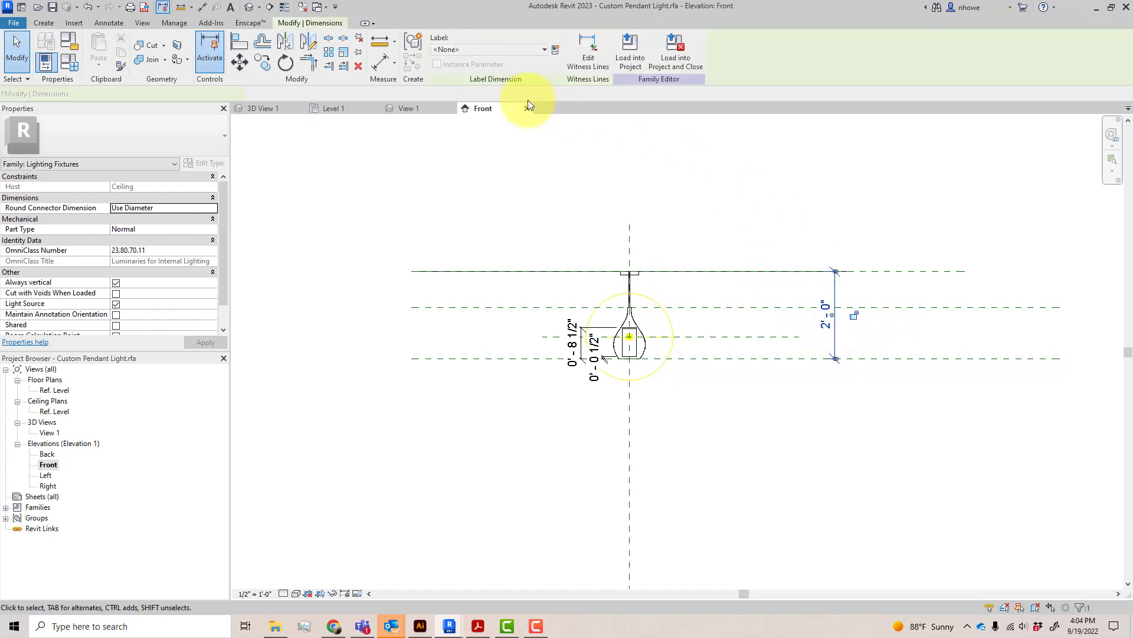
click(543, 50)
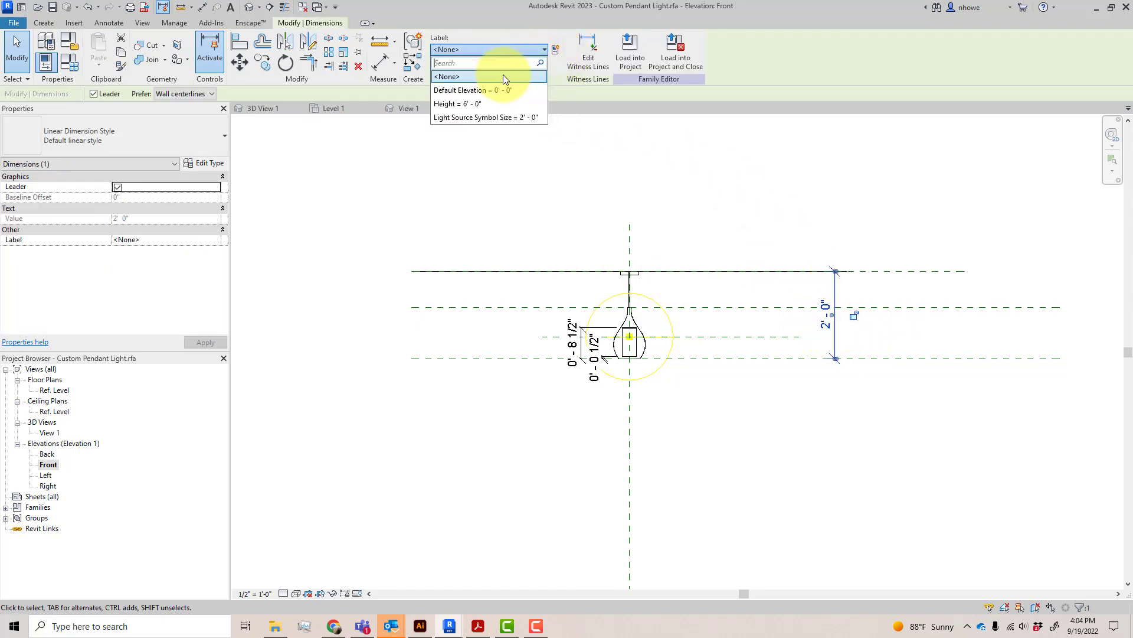
click(476, 107)
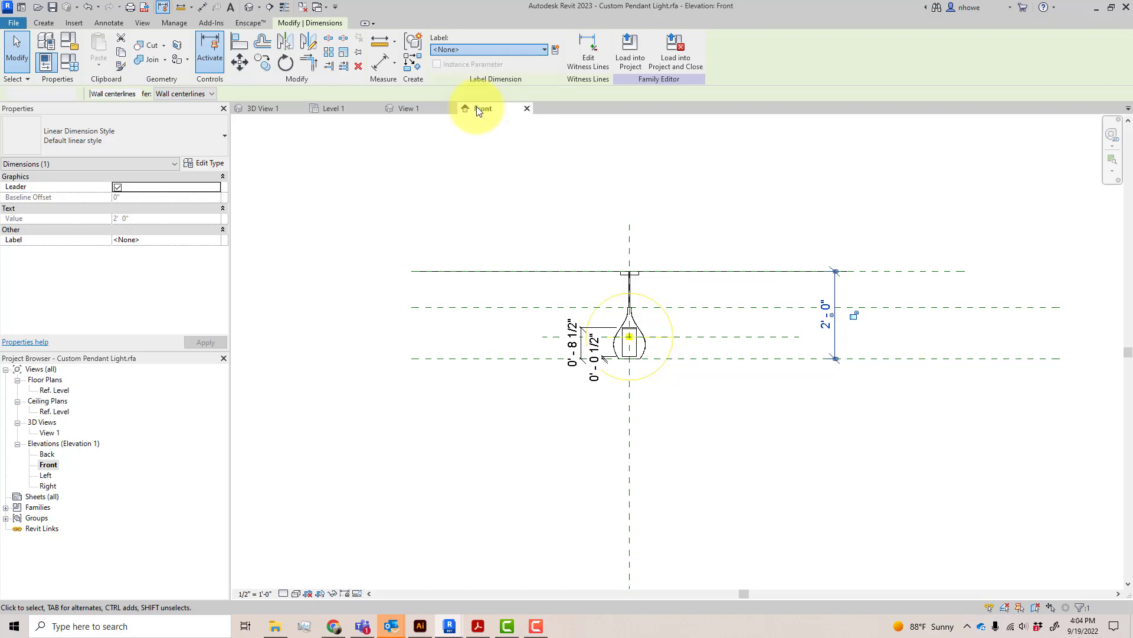
click(515, 190)
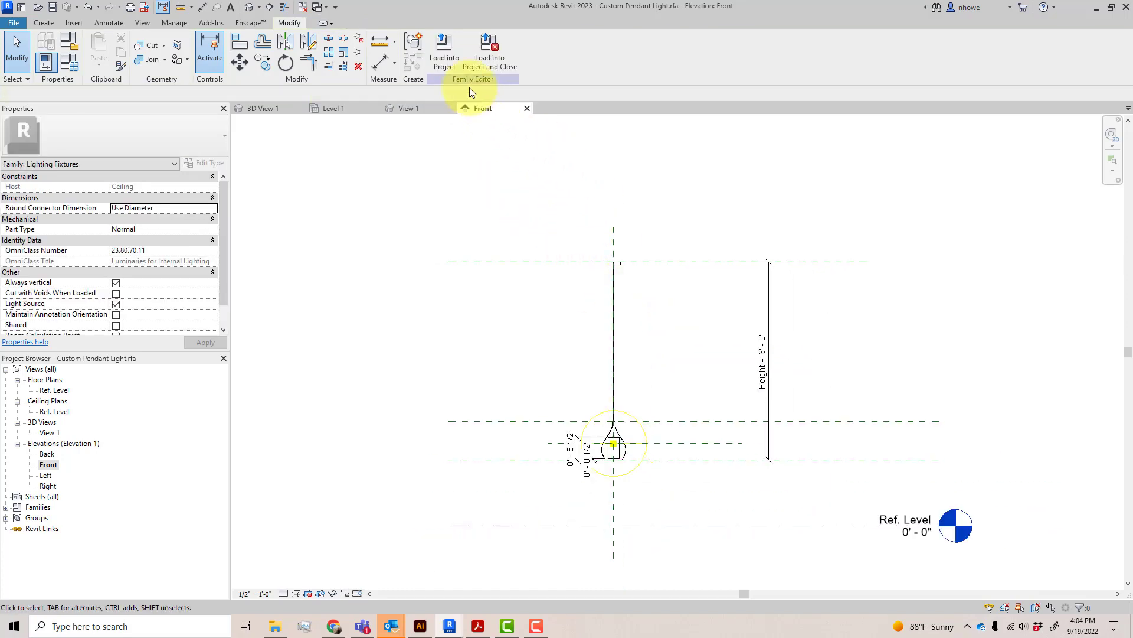
Load the updated pendant family into Test Room, saving and overwriting the existing version
click(481, 67)
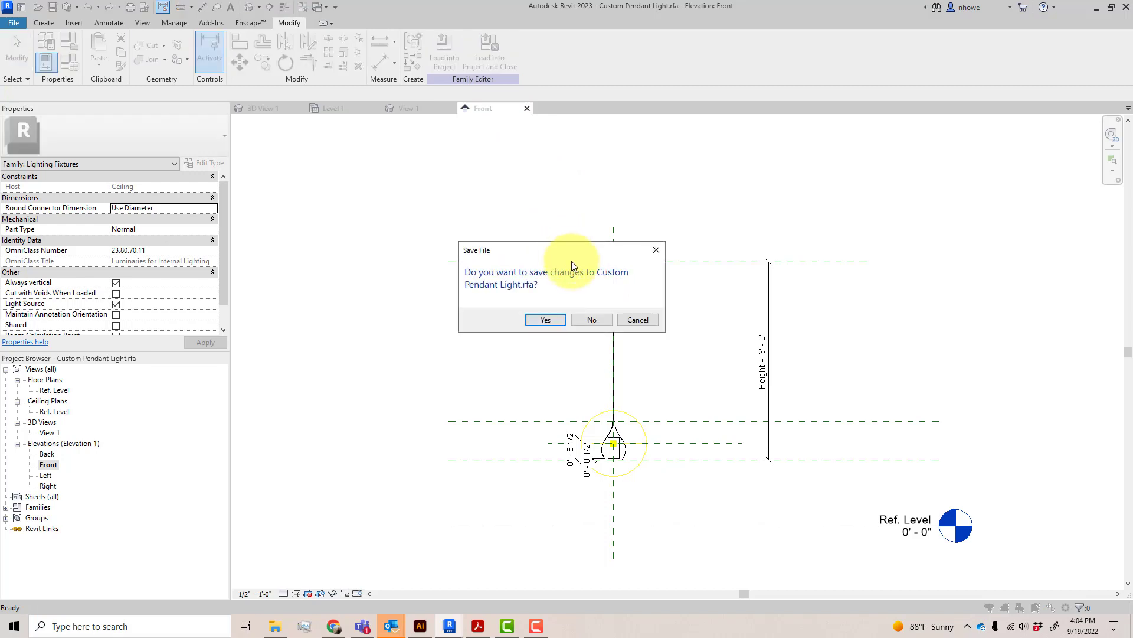
click(559, 322)
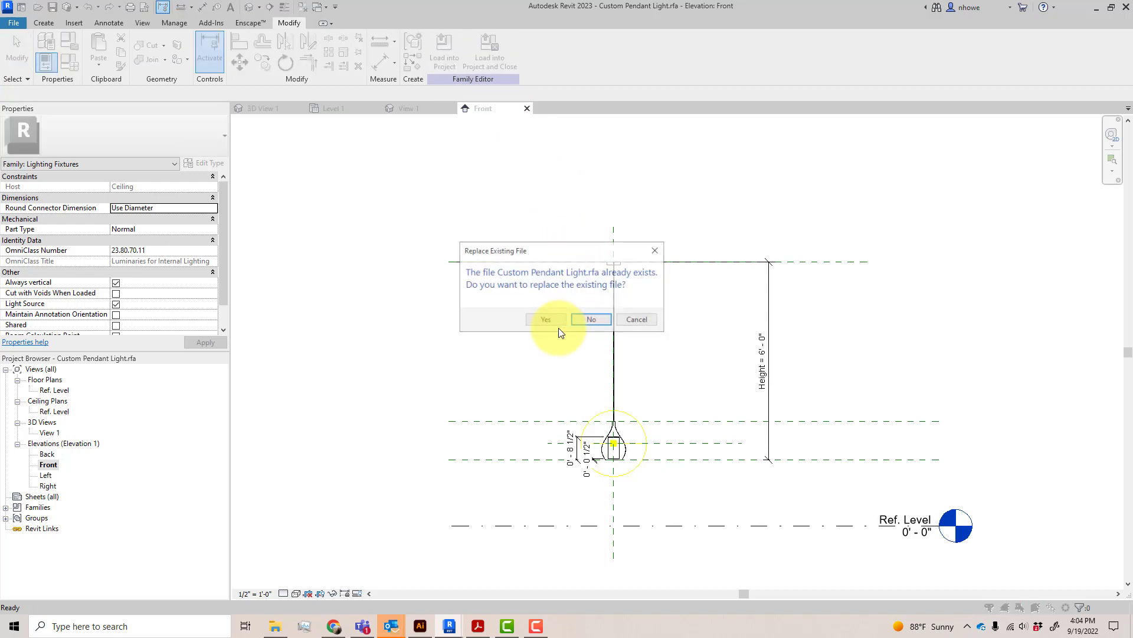
click(546, 319)
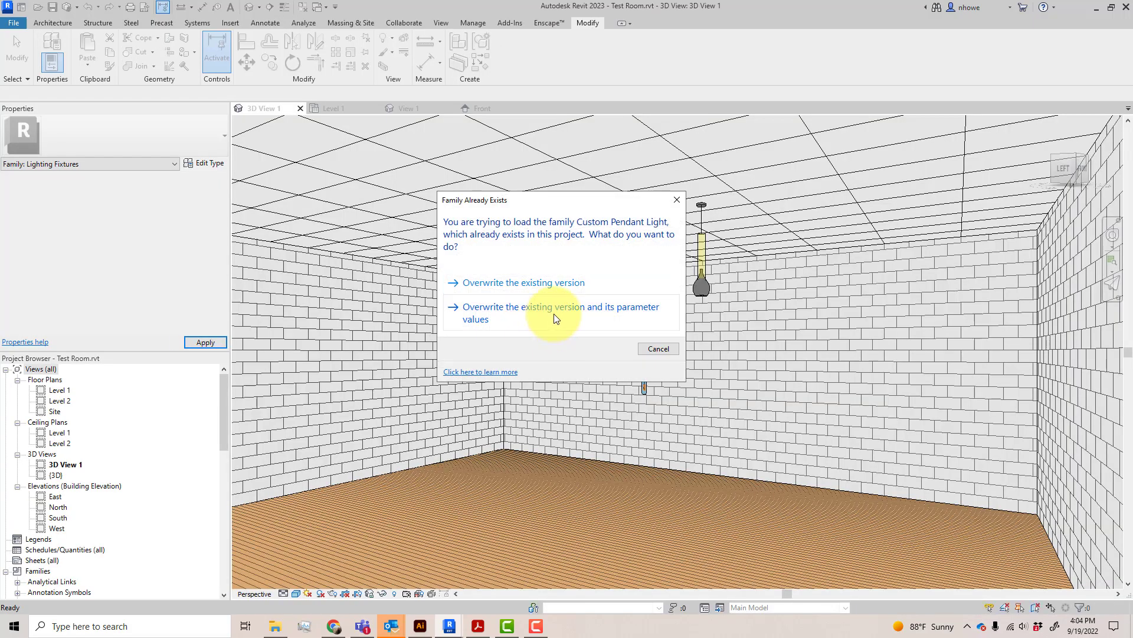
click(551, 318)
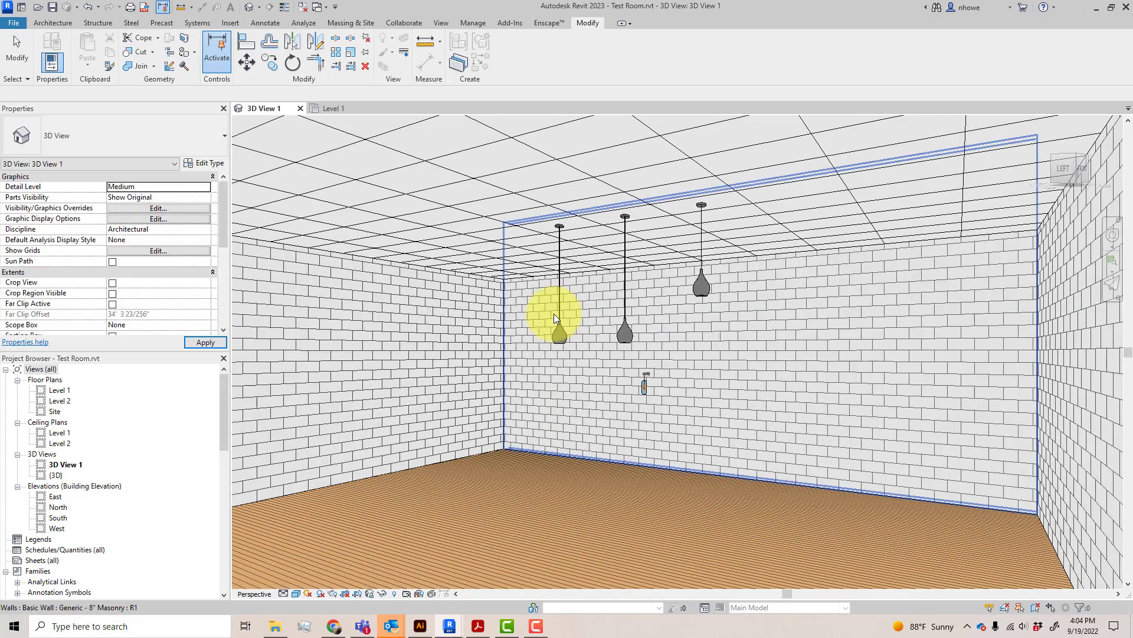
Lower the right-hand pendant to a Height of 7'
click(704, 294)
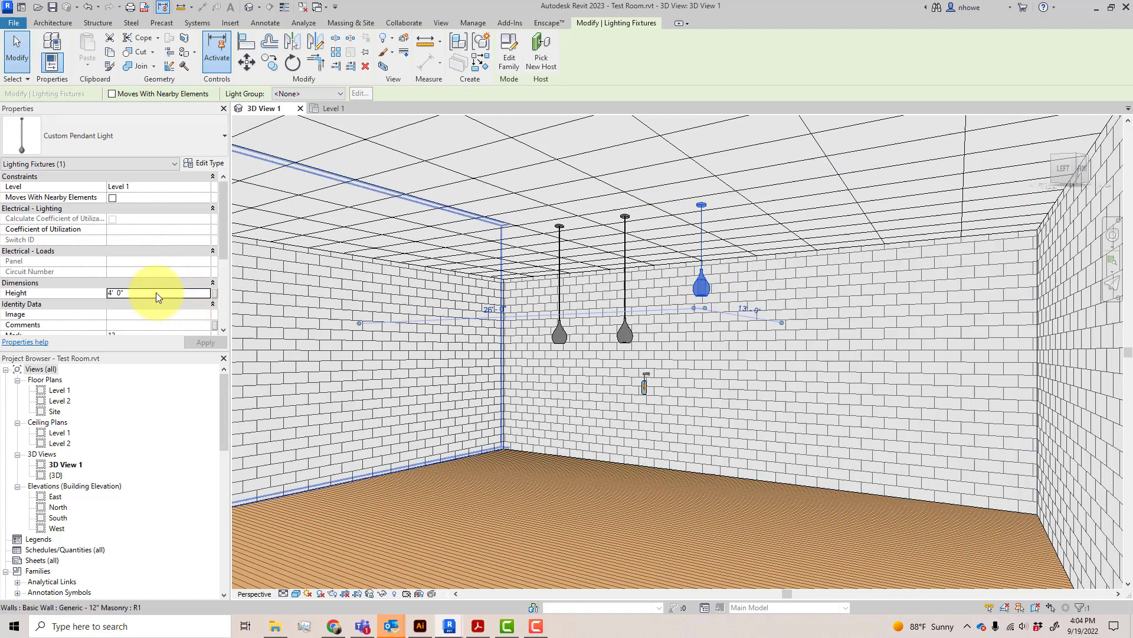
click(156, 293)
text(7)
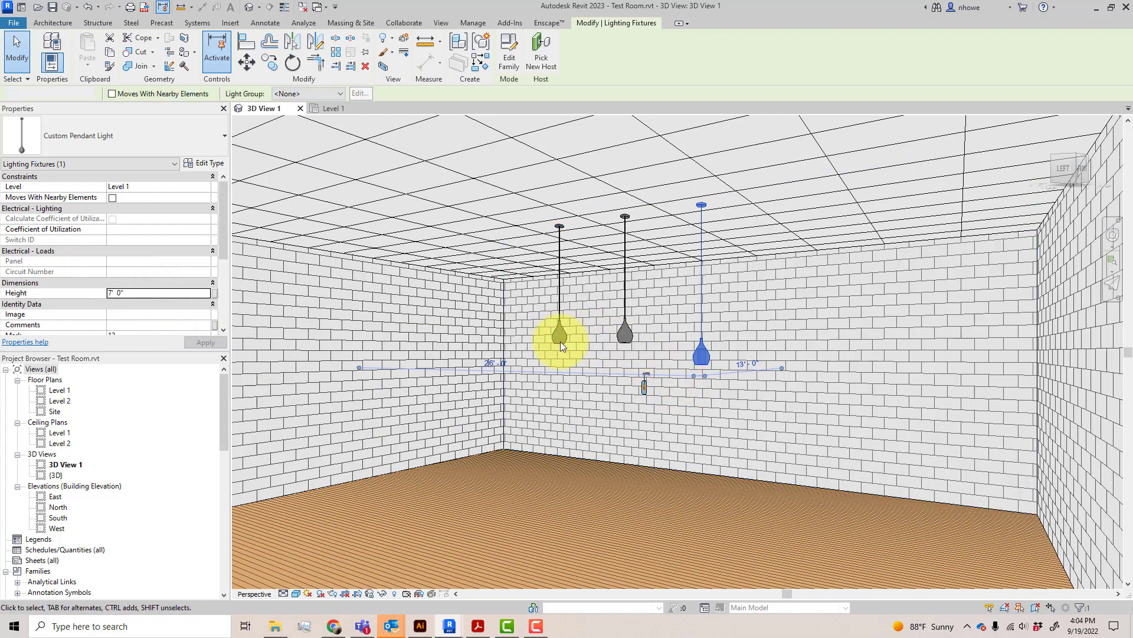
key(Escape)
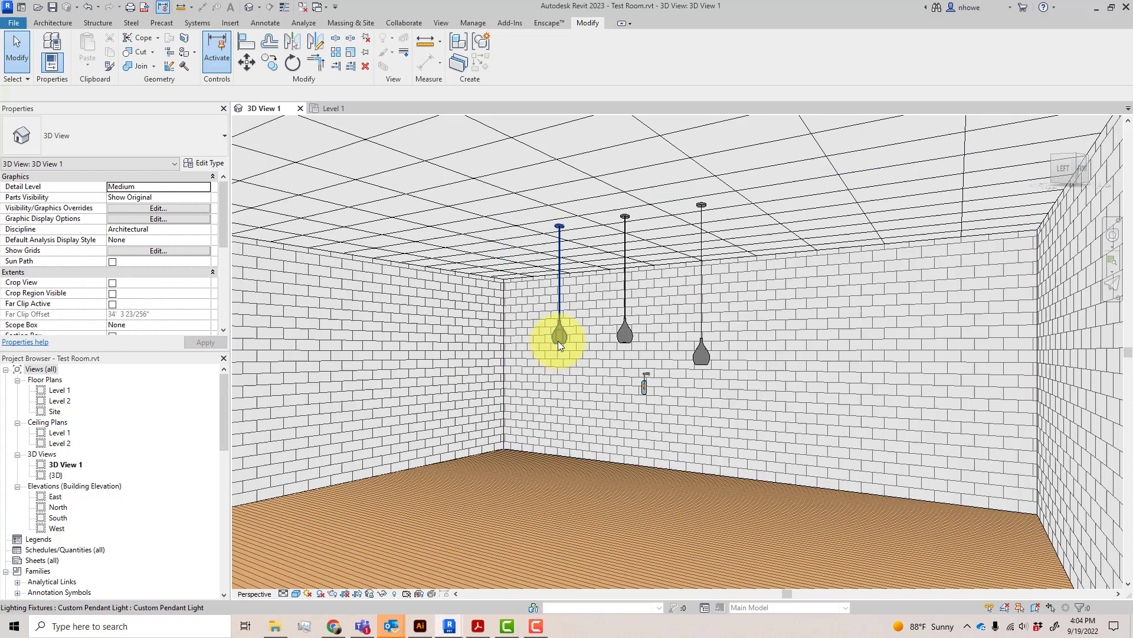
Set the left pendant's Height to 8', then view the three pendants rendered in Enscape
click(558, 341)
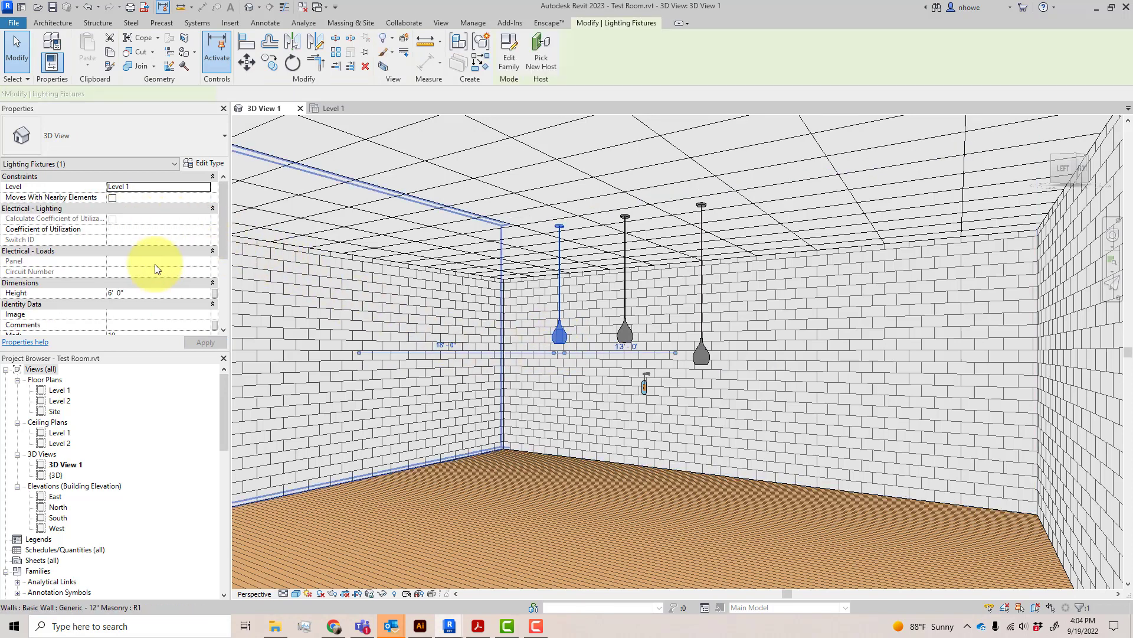
click(134, 293)
text(8)
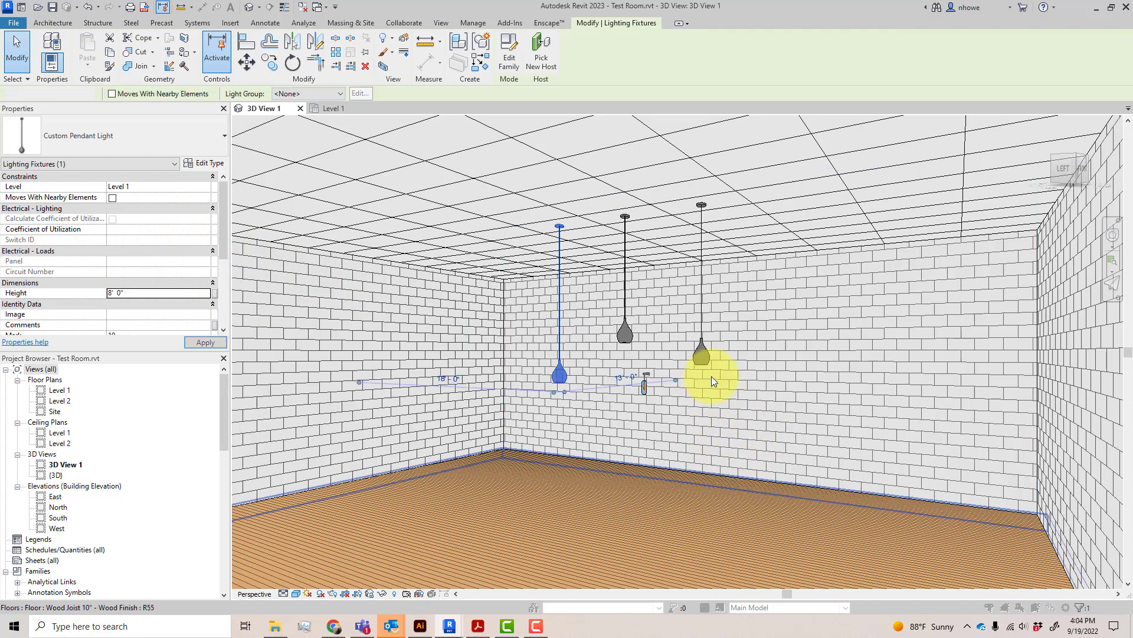
click(697, 415)
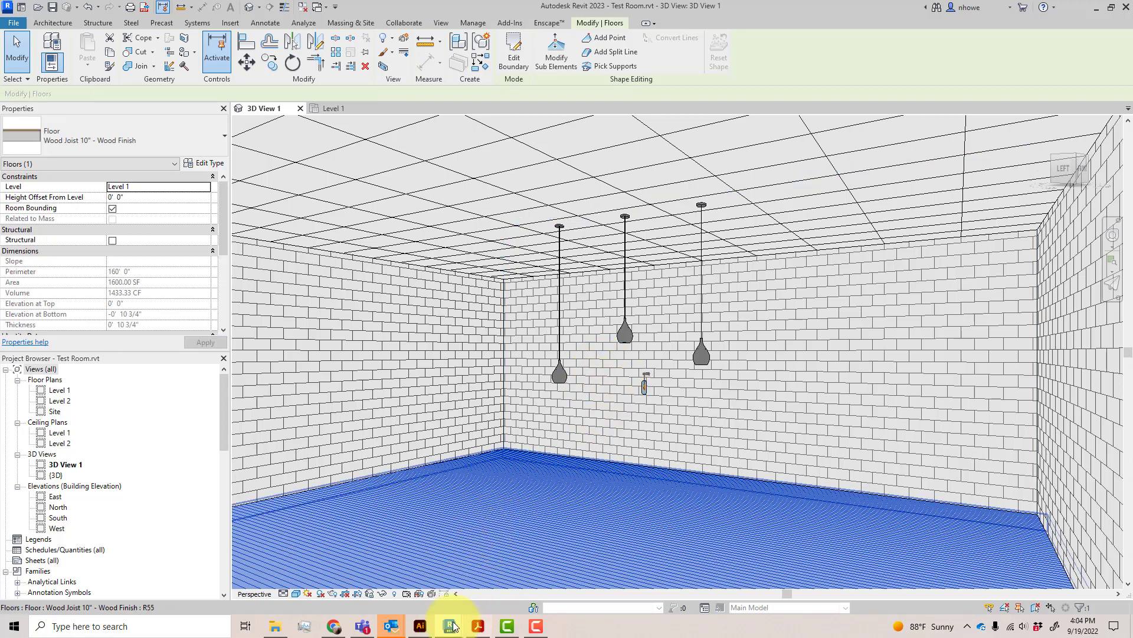
mouse_move(449, 627)
click(480, 592)
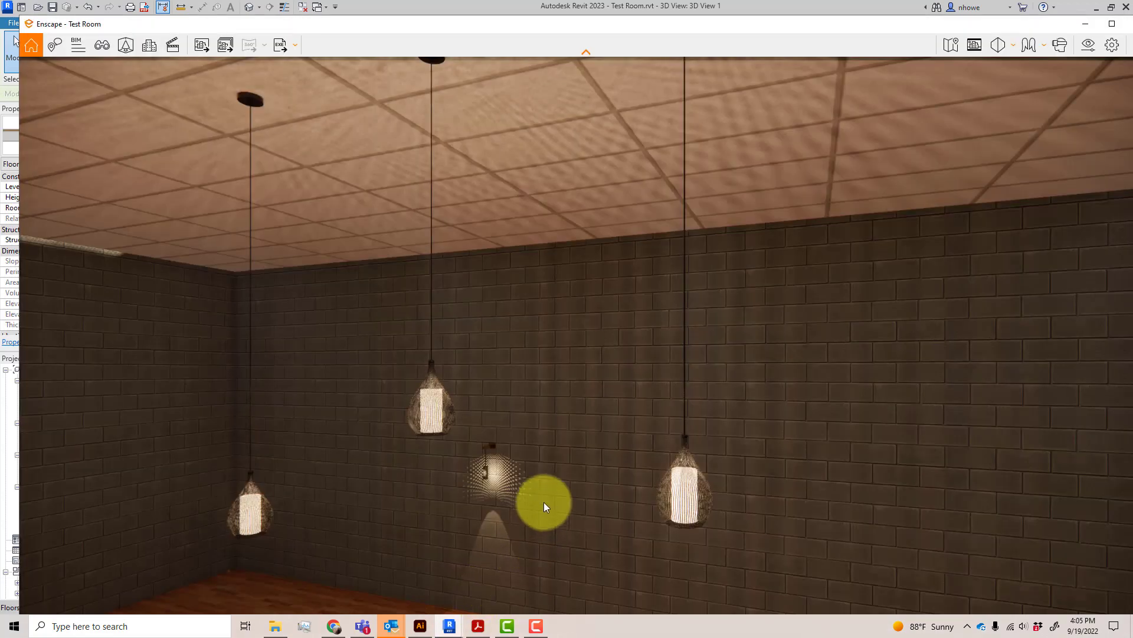
key(q)
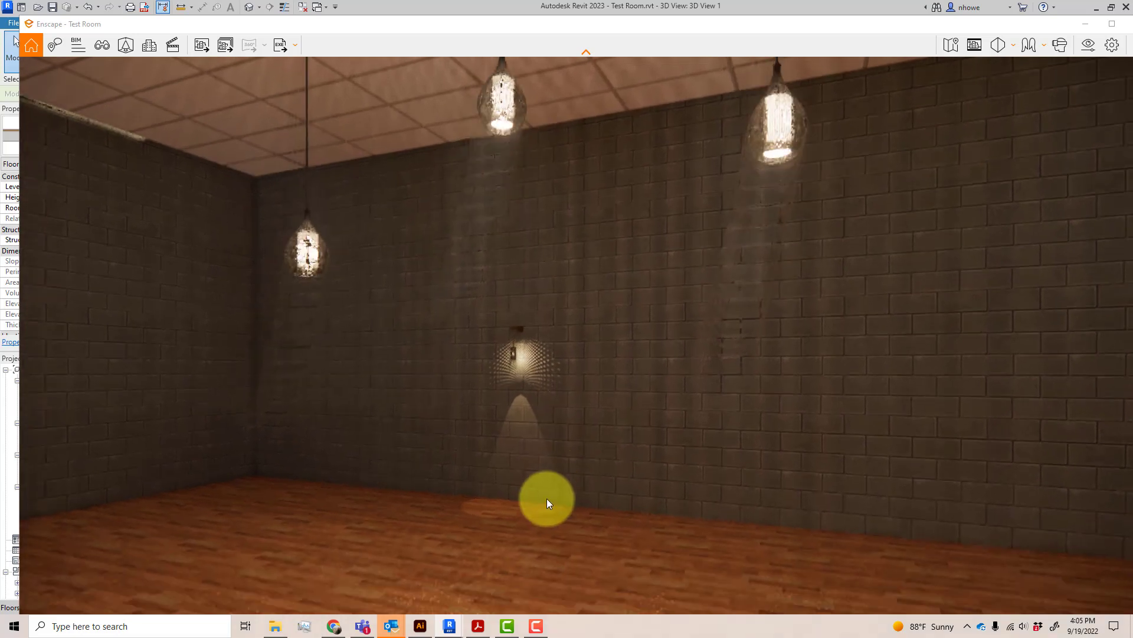